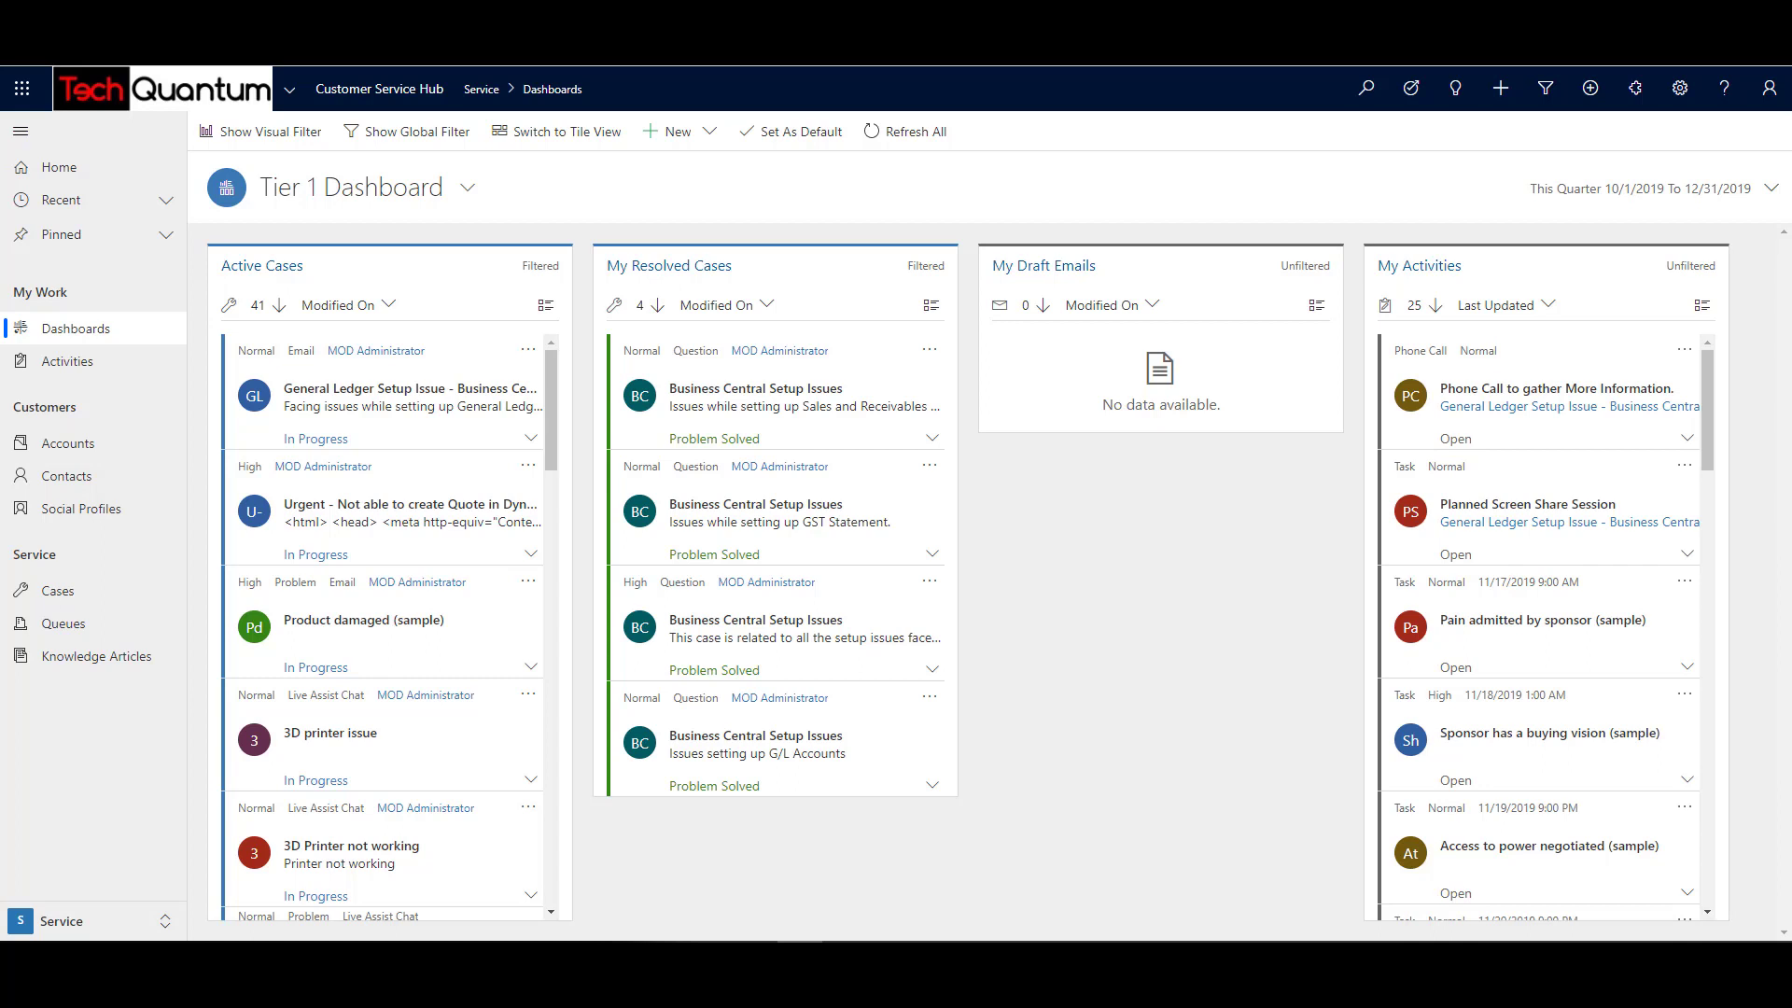
Go from the Tier 1 dashboard to the Knowledge Articles list under Service.
{"action": "left_click", "coordinate": [117, 664]}
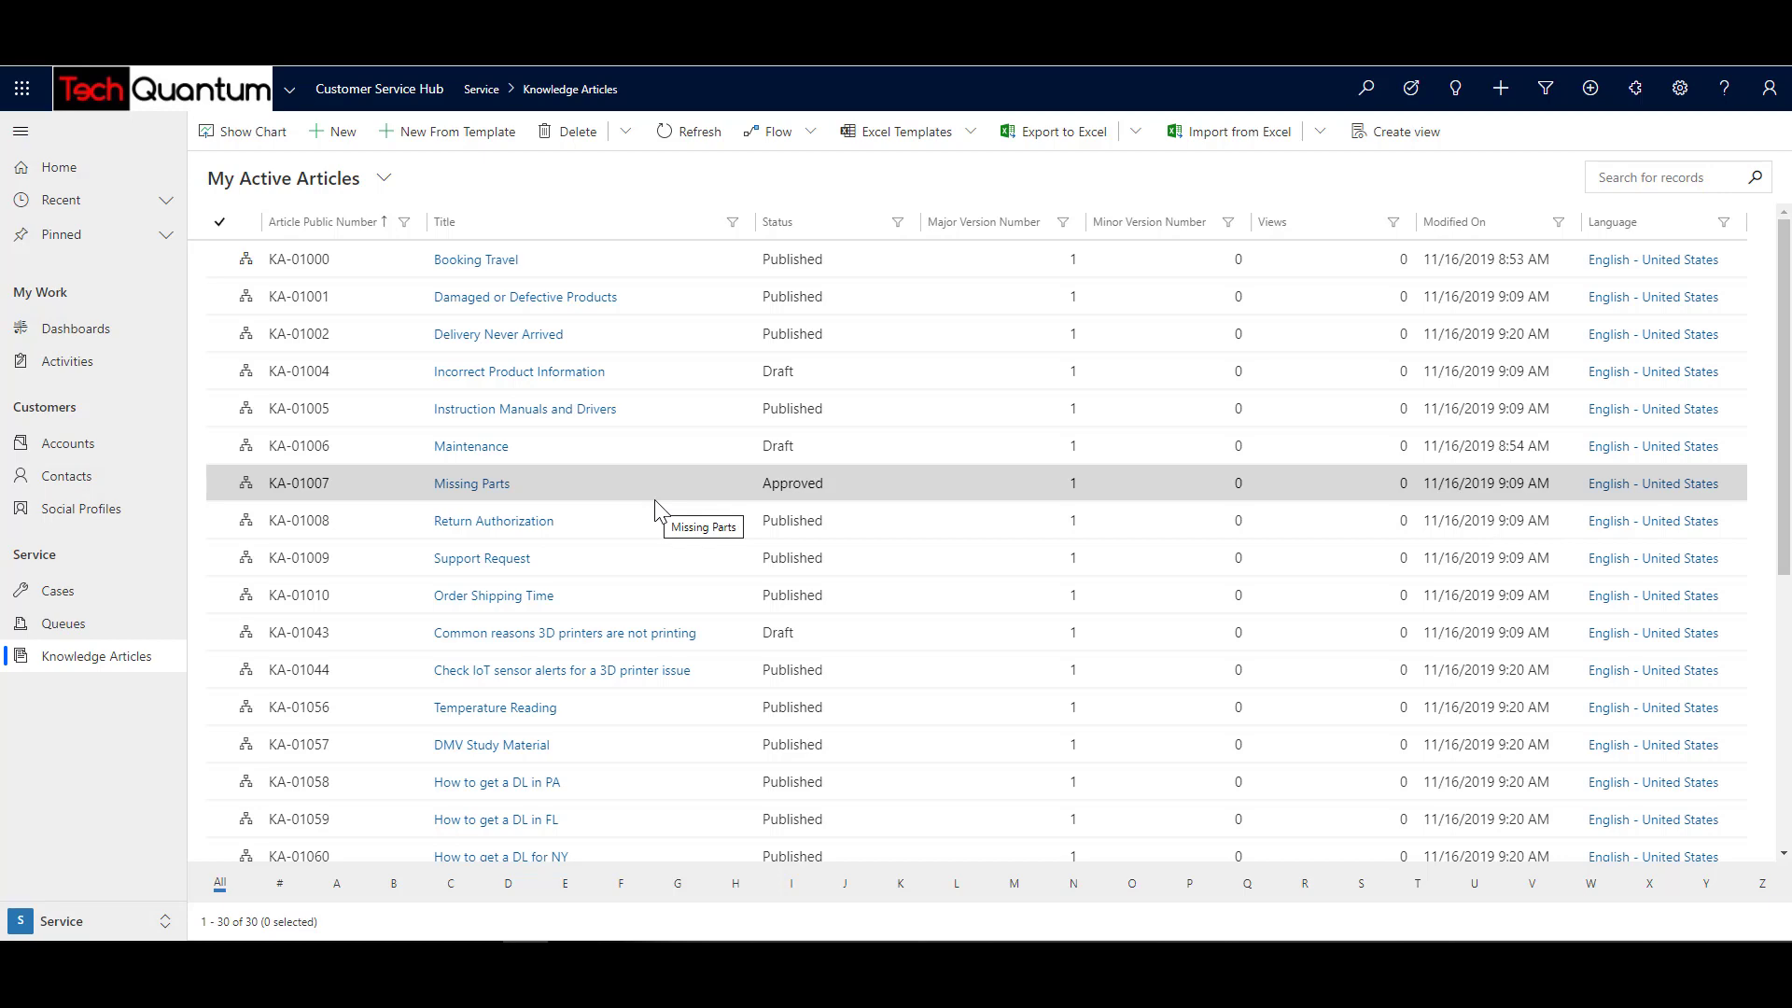
From All Cases, open the 3D Printer configuration issue case and show its knowledge base search results.
{"action": "left_click", "coordinate": [69, 594]}
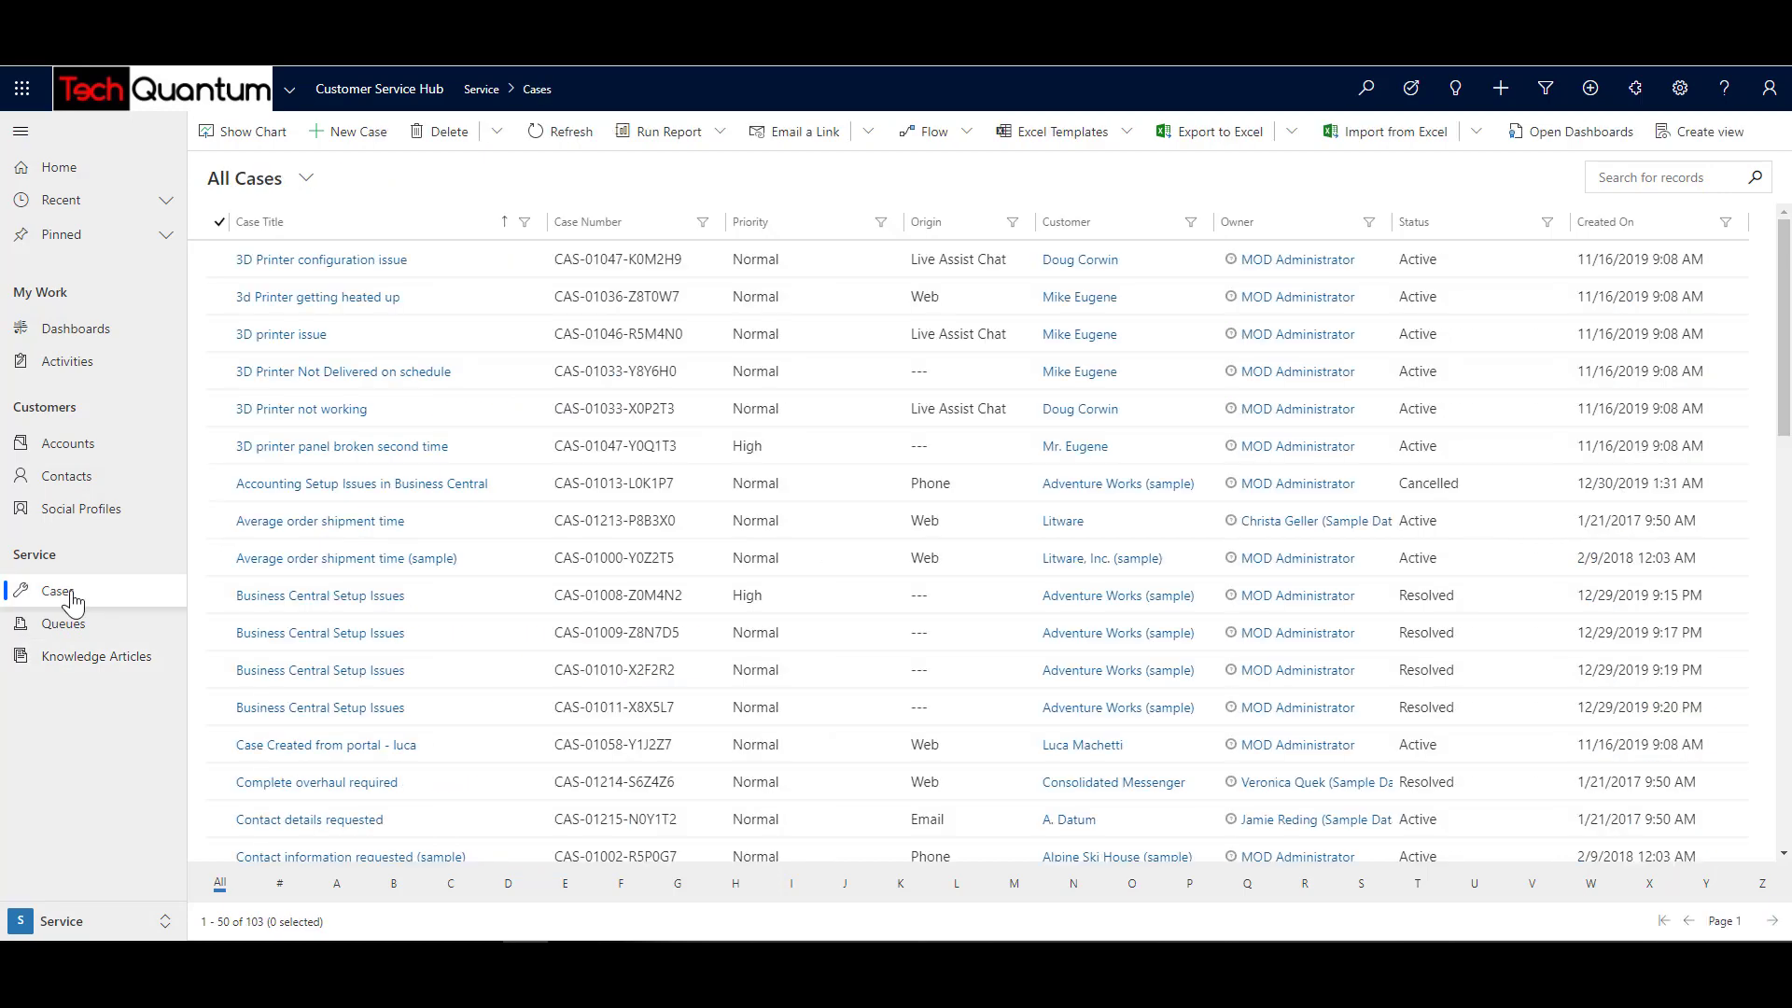
{"action": "double_click", "coordinate": [452, 259]}
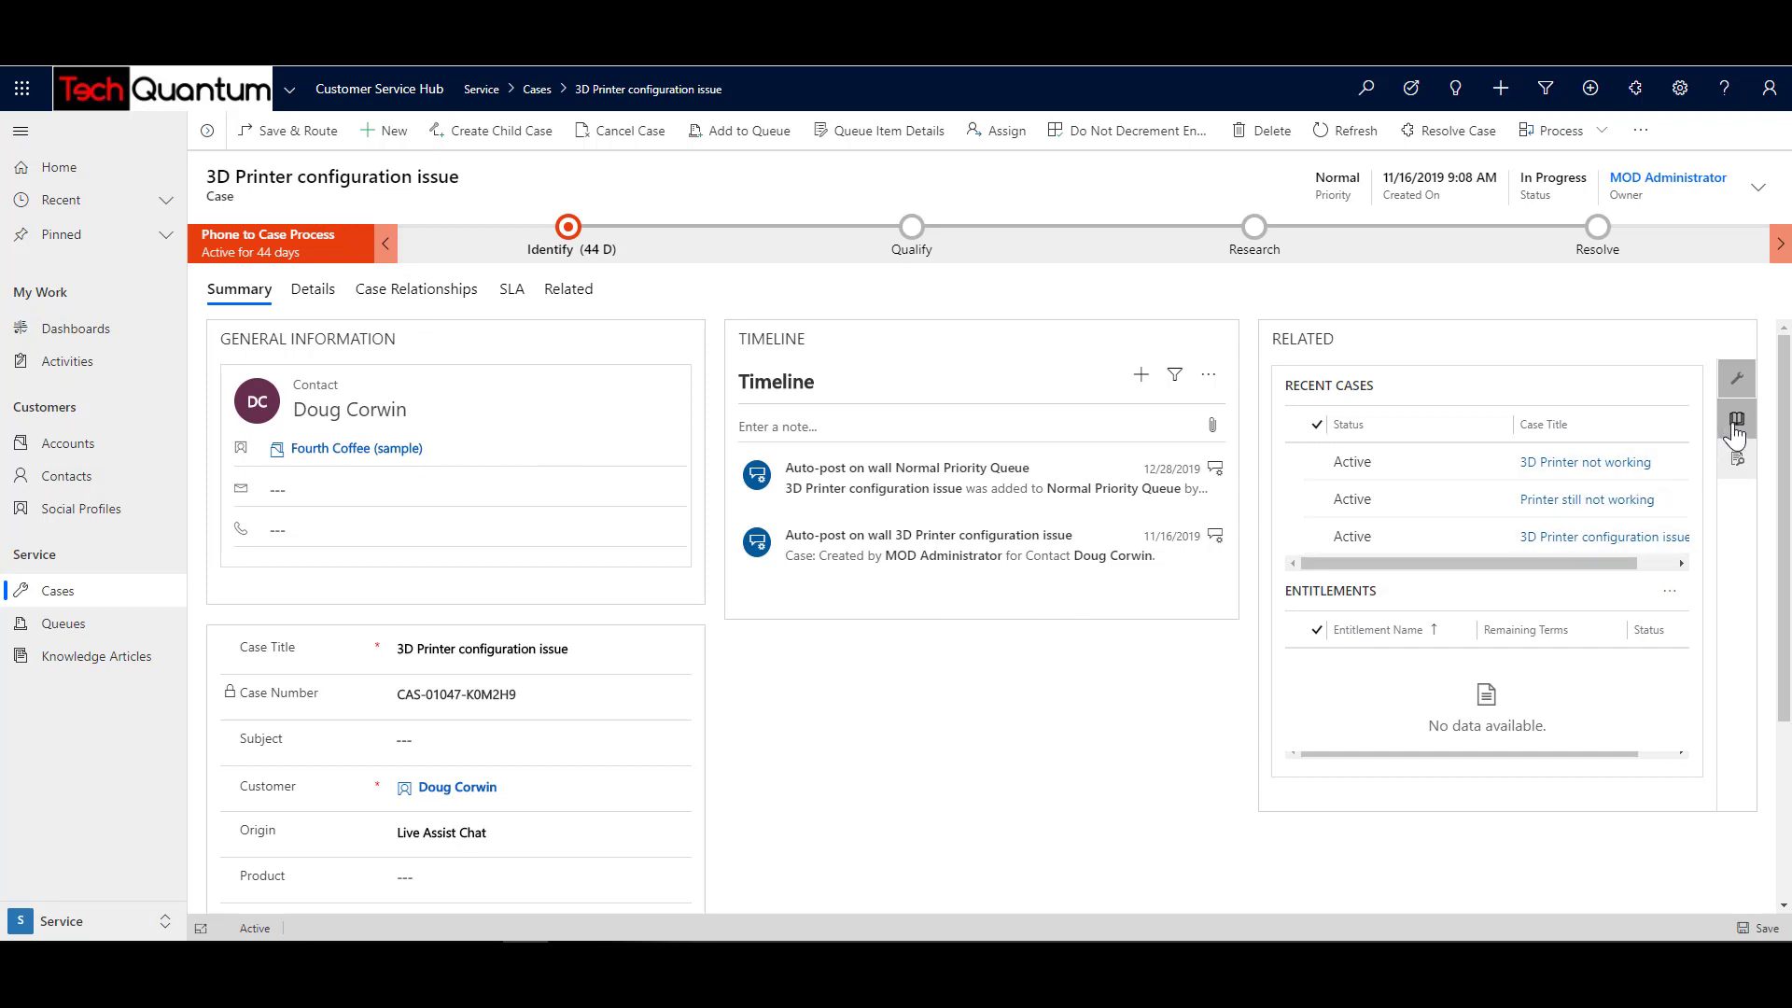
{"action": "left_click", "coordinate": [1736, 428]}
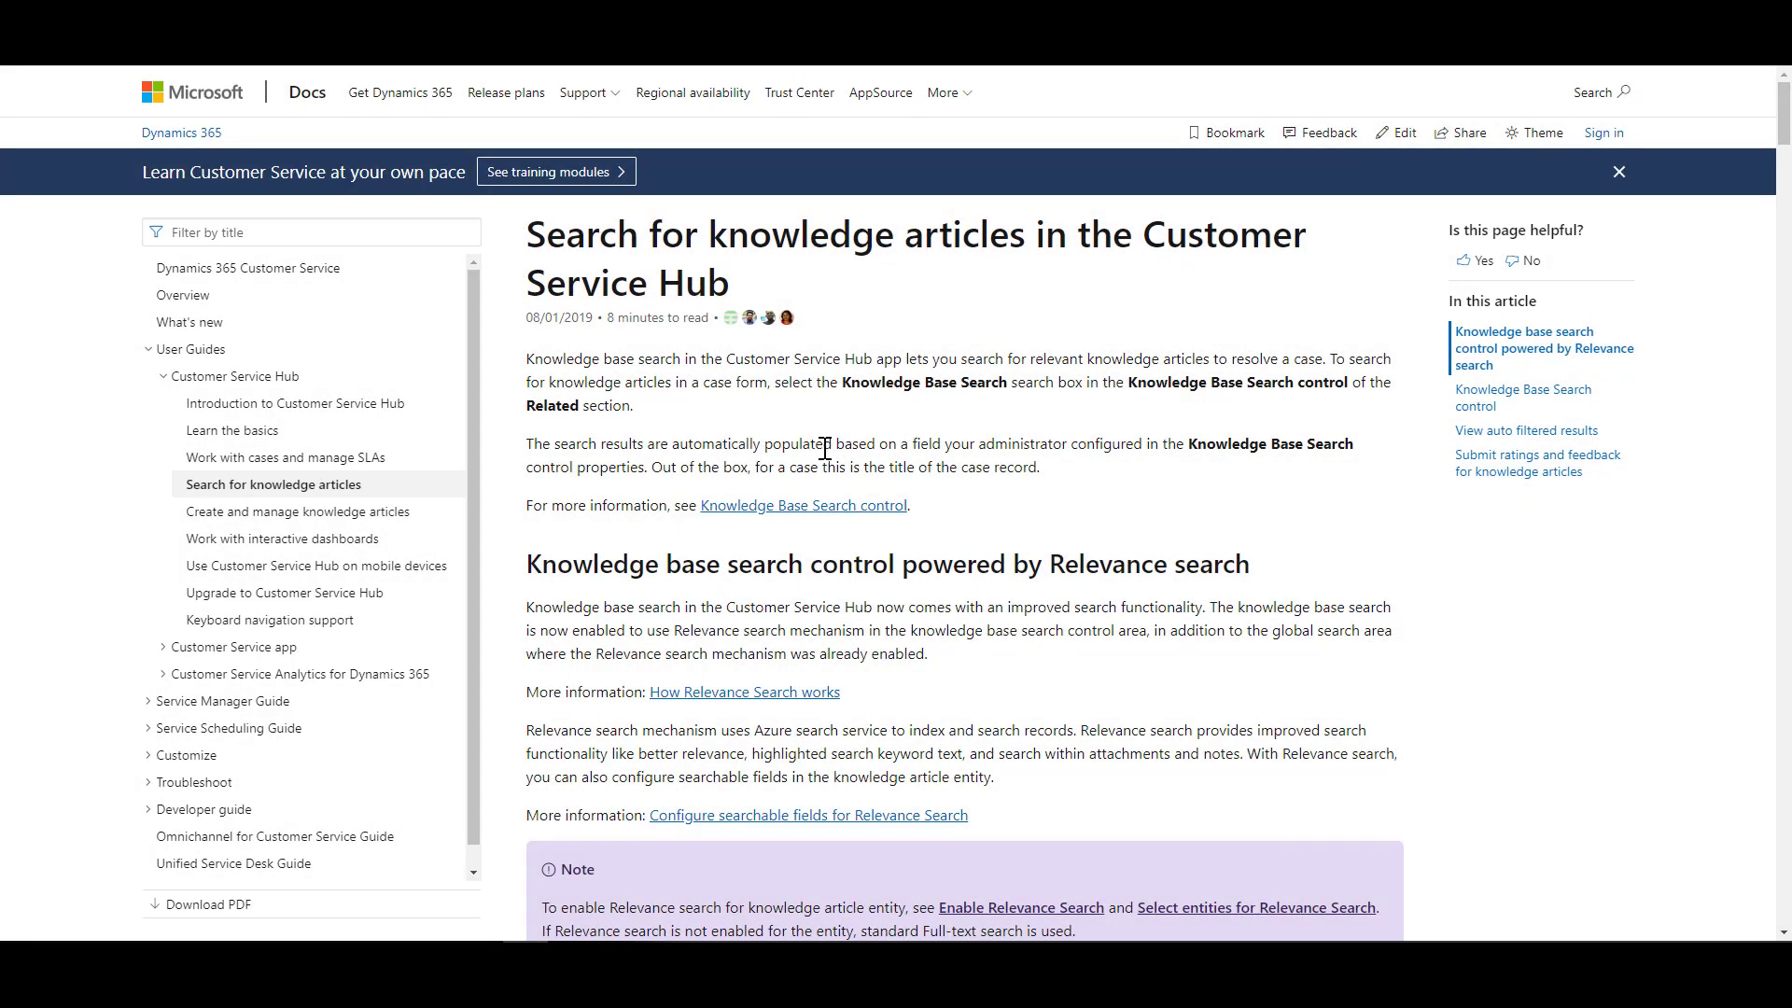
{"action": "scroll", "coordinate": [824, 447], "scroll_direction": "down", "scroll_amount": 3}
{"action": "scroll", "coordinate": [830, 448], "scroll_direction": "down", "scroll_amount": 2}
{"action": "scroll", "coordinate": [834, 449], "scroll_direction": "down", "scroll_amount": 2}
{"action": "scroll", "coordinate": [834, 451], "scroll_direction": "down", "scroll_amount": 2}
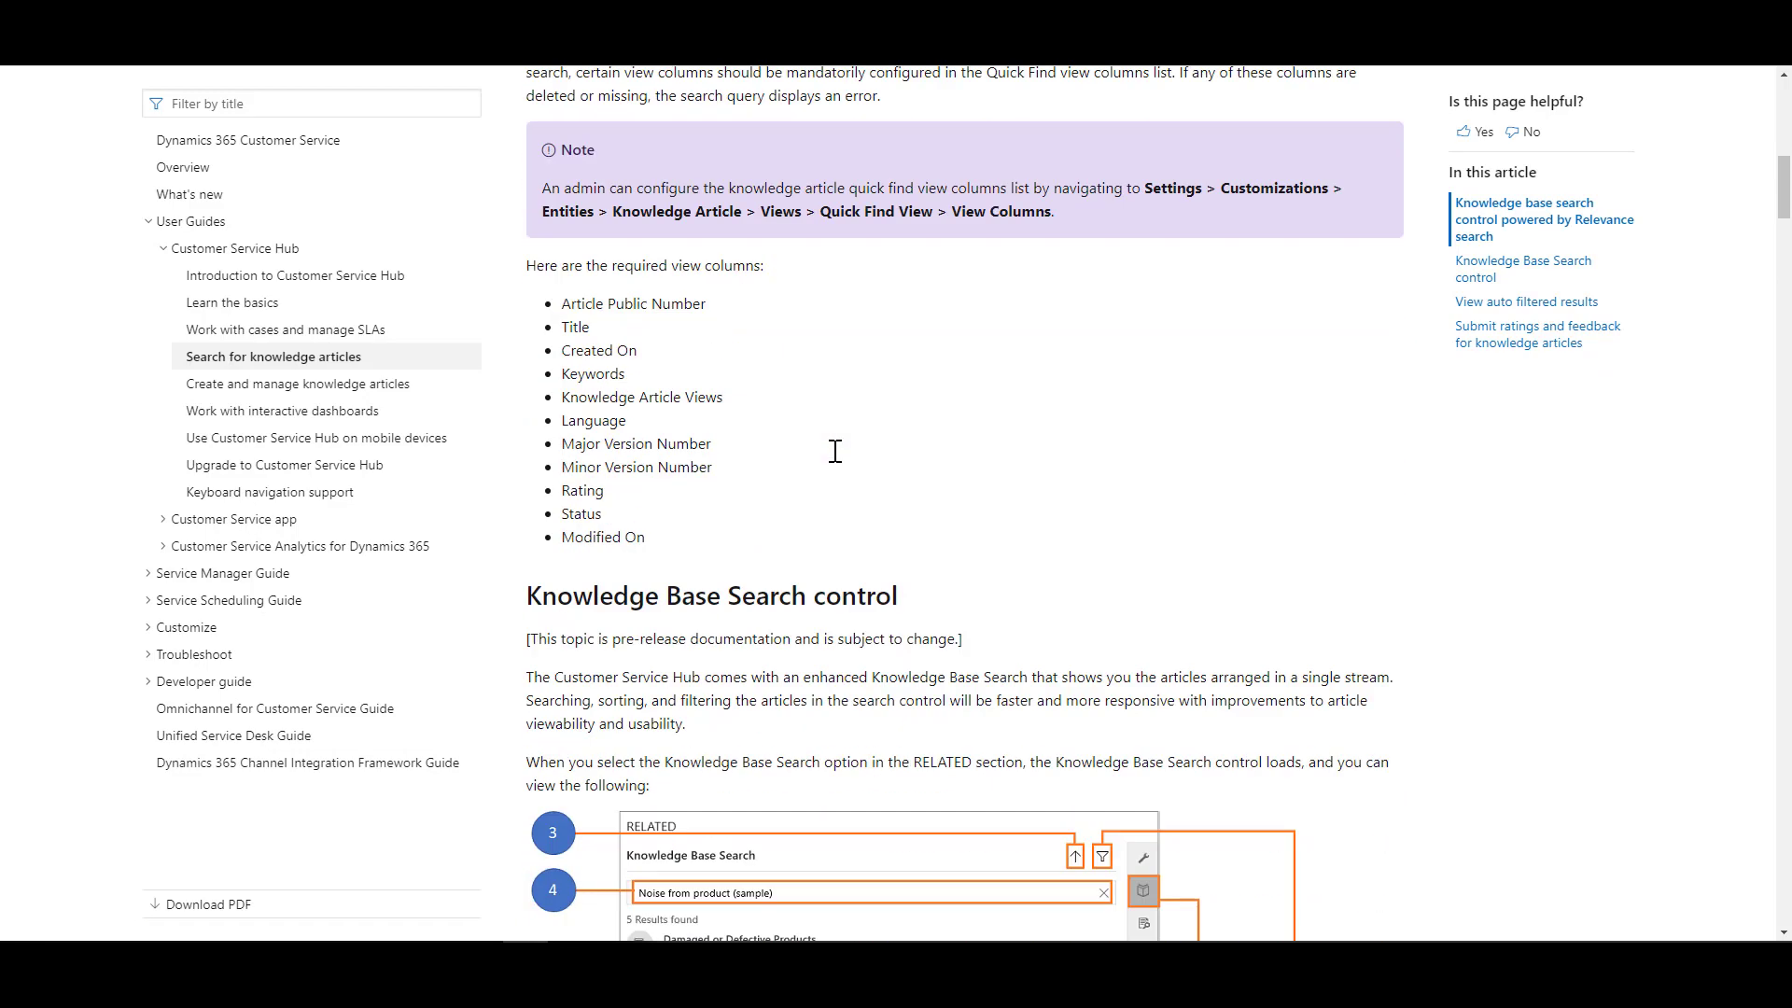
{"action": "scroll", "coordinate": [835, 451], "scroll_direction": "down", "scroll_amount": 2}
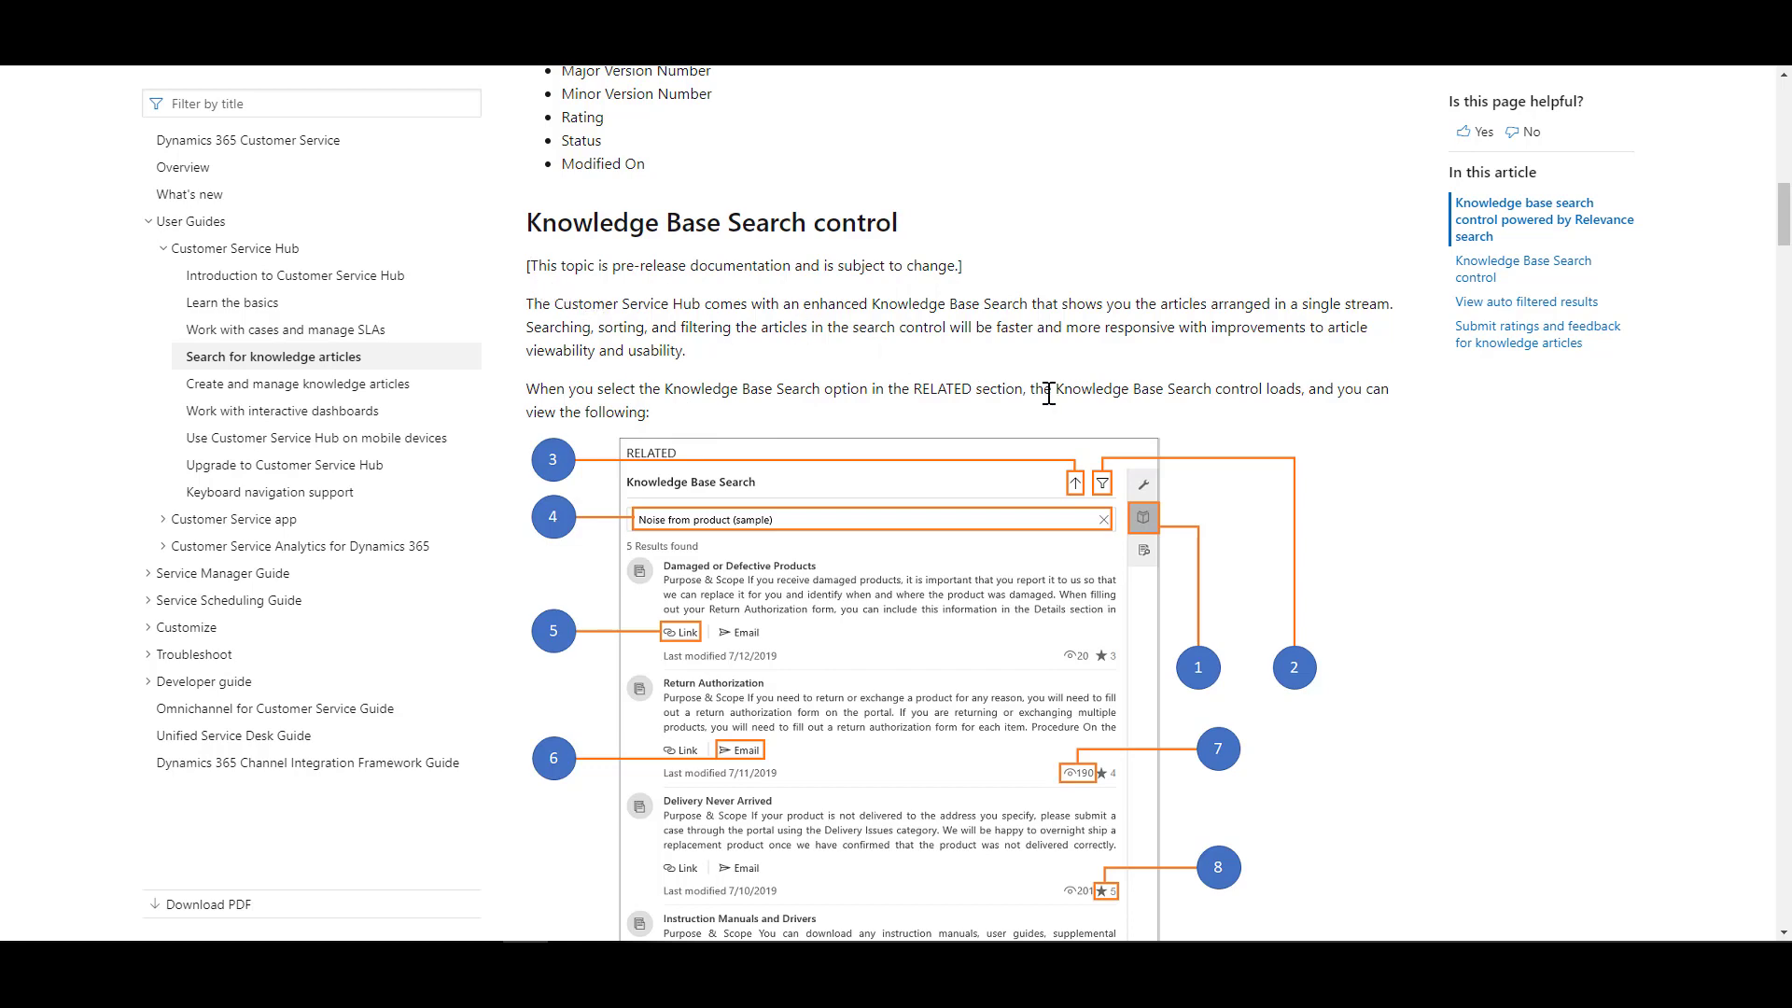
{"action": "scroll", "coordinate": [1047, 392], "scroll_direction": "down", "scroll_amount": 2}
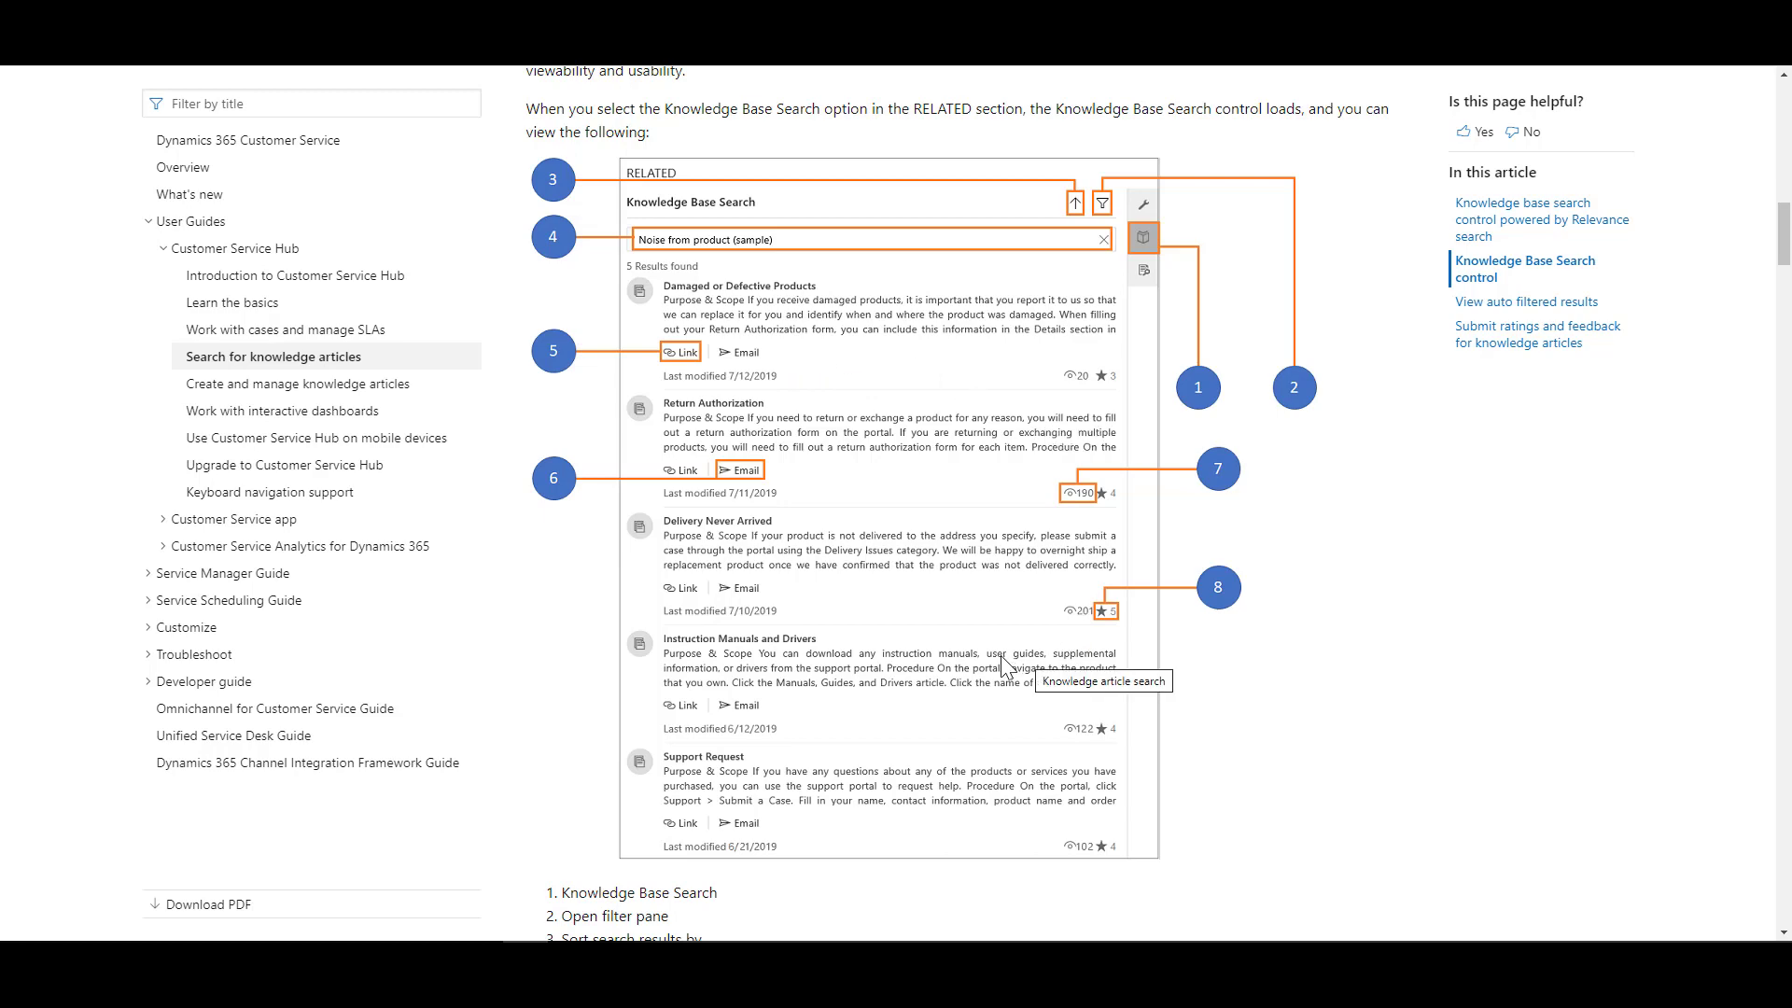
{"action": "scroll", "coordinate": [1002, 668], "scroll_direction": "down", "scroll_amount": 2}
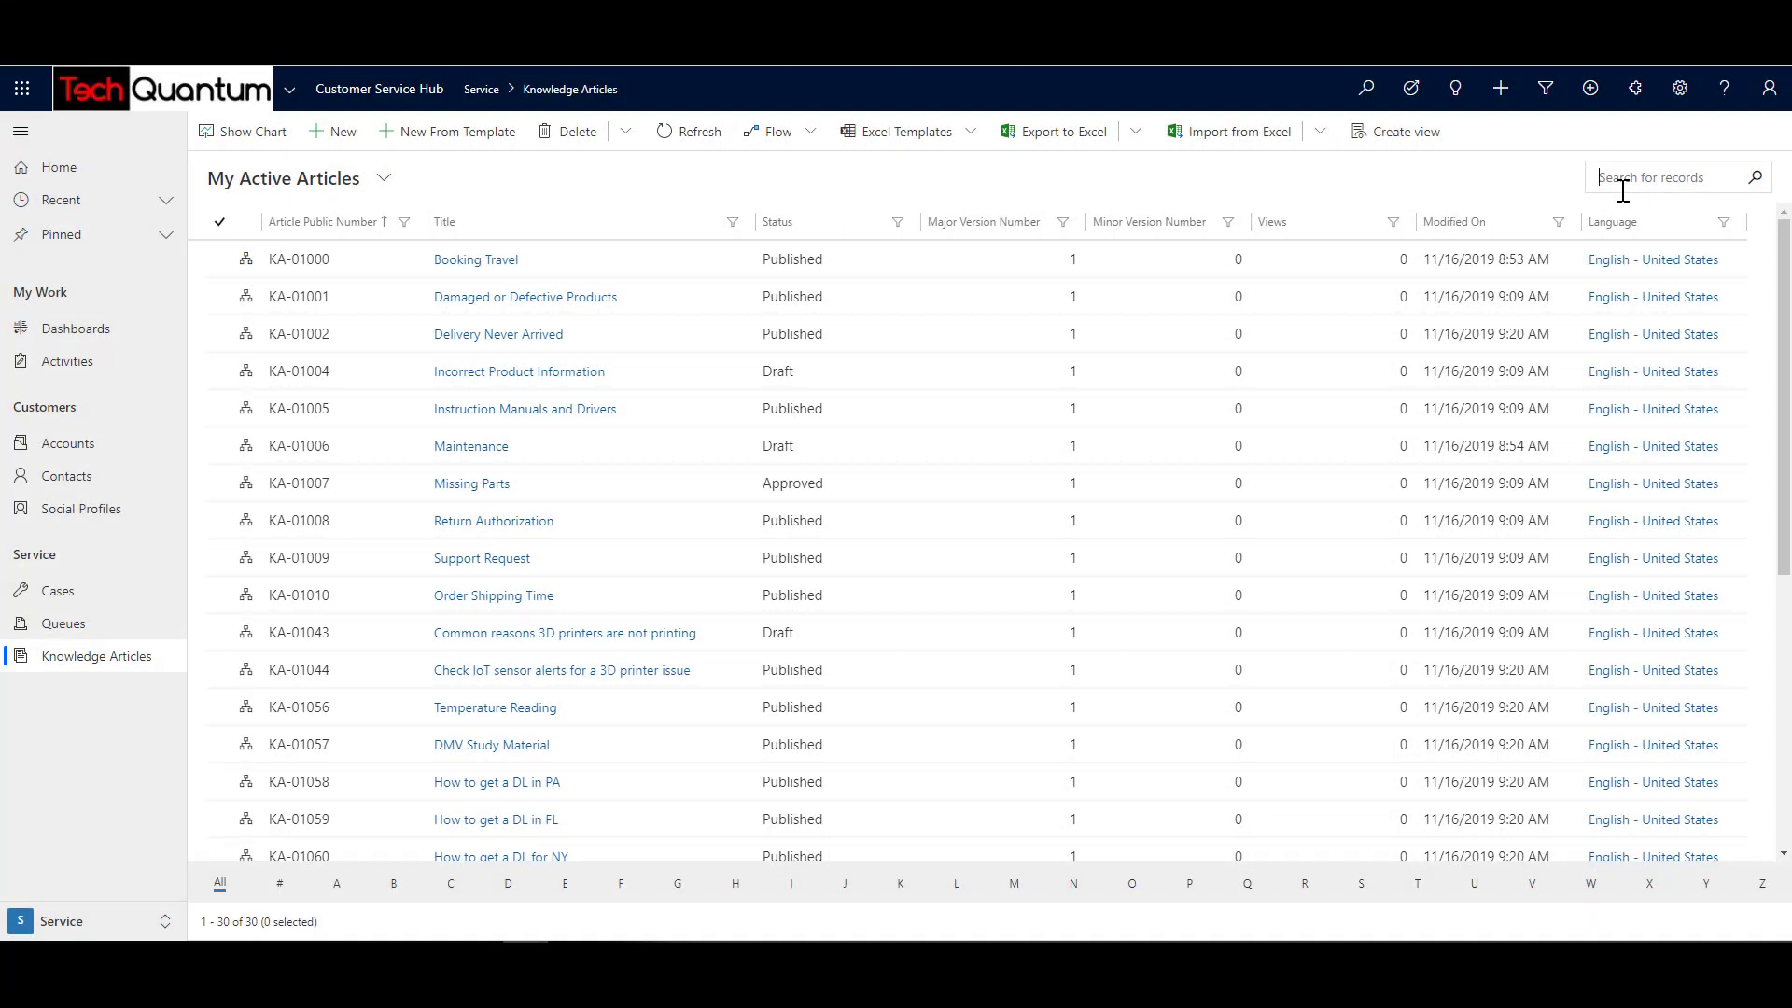
Search the article list with the wildcard *printer*, returning 18 articles.
{"action": "left_click", "coordinate": [1610, 180]}
{"action": "type", "text": "*"}
{"action": "type", "text": "printer*"}
{"action": "key", "text": "Return"}
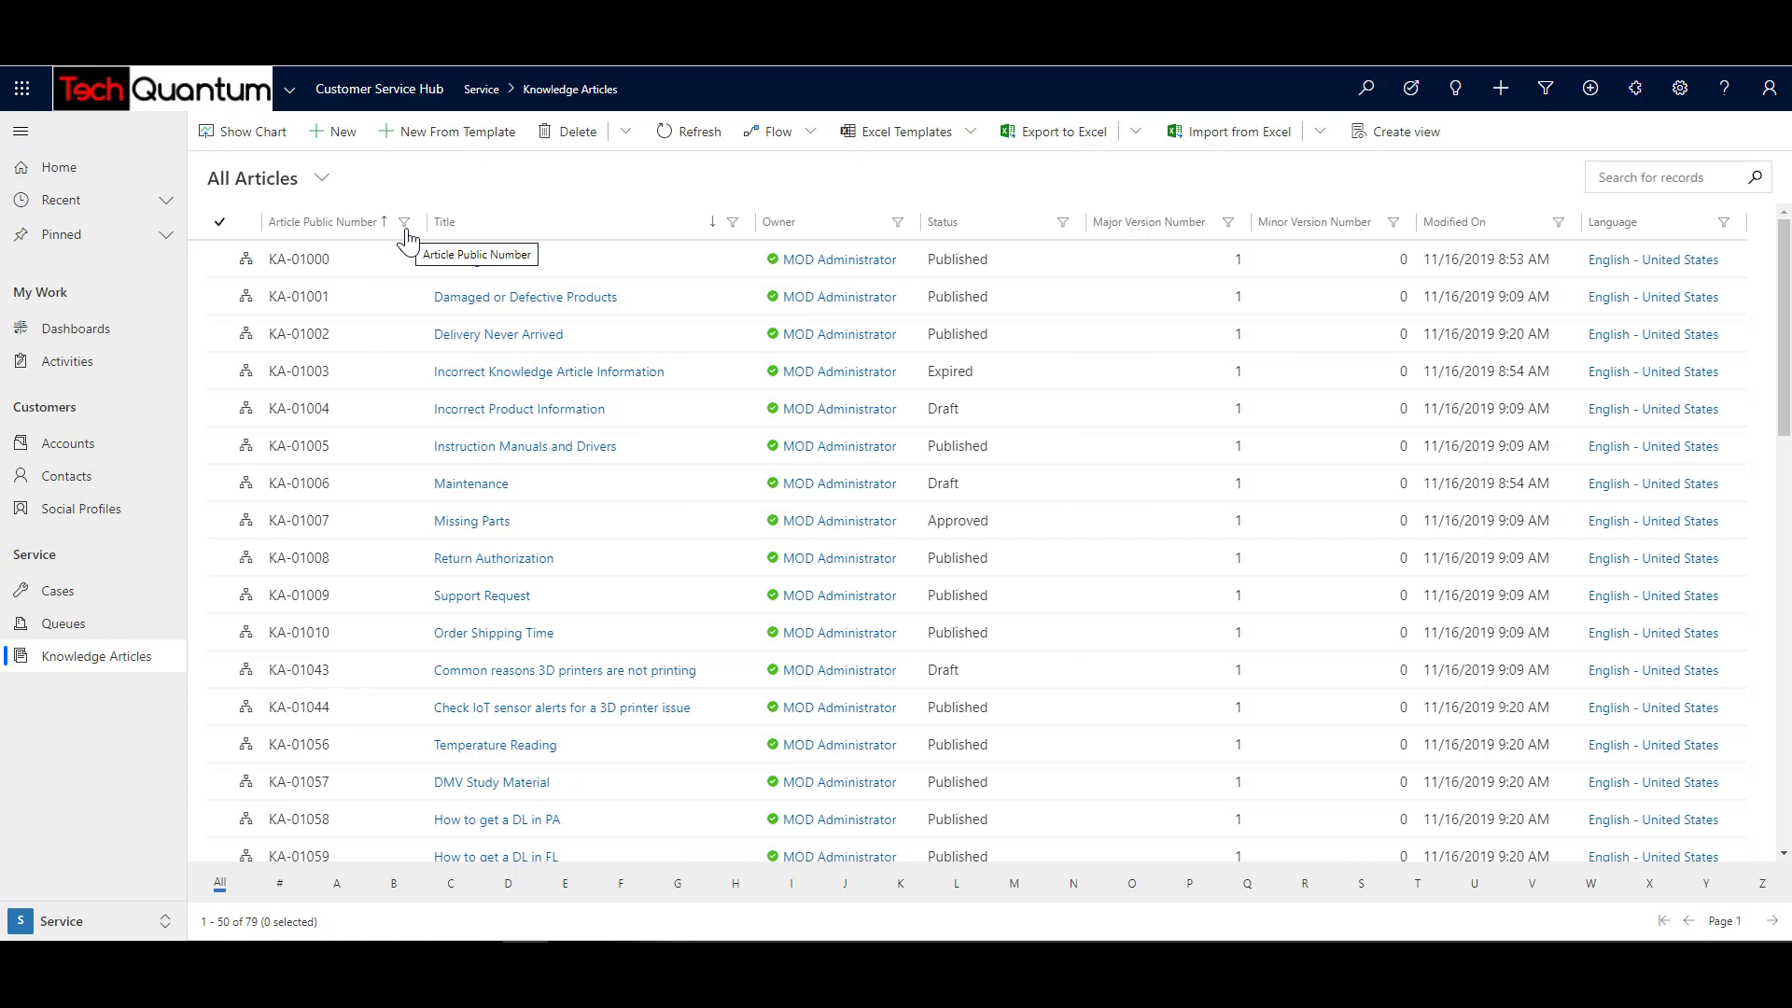
Filter the Status column to show only Draft articles.
{"action": "left_click", "coordinate": [1063, 223]}
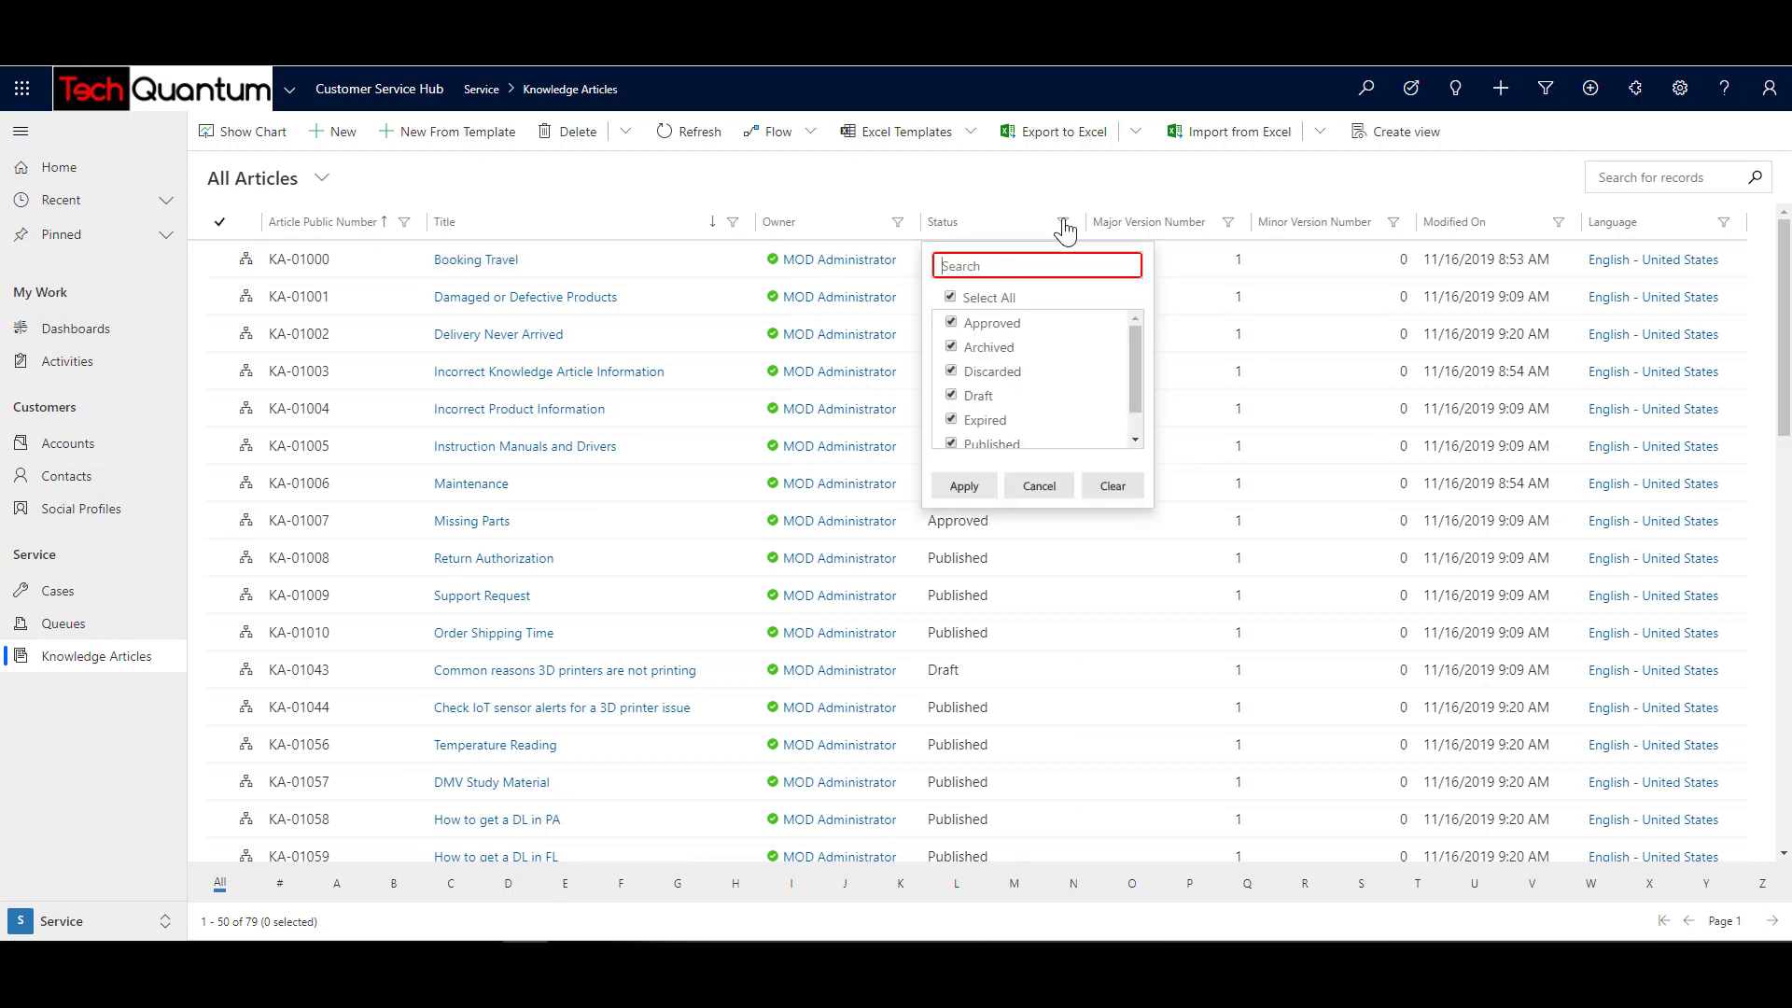
{"action": "left_click", "coordinate": [951, 298]}
{"action": "left_click", "coordinate": [952, 399]}
{"action": "left_click", "coordinate": [963, 485]}
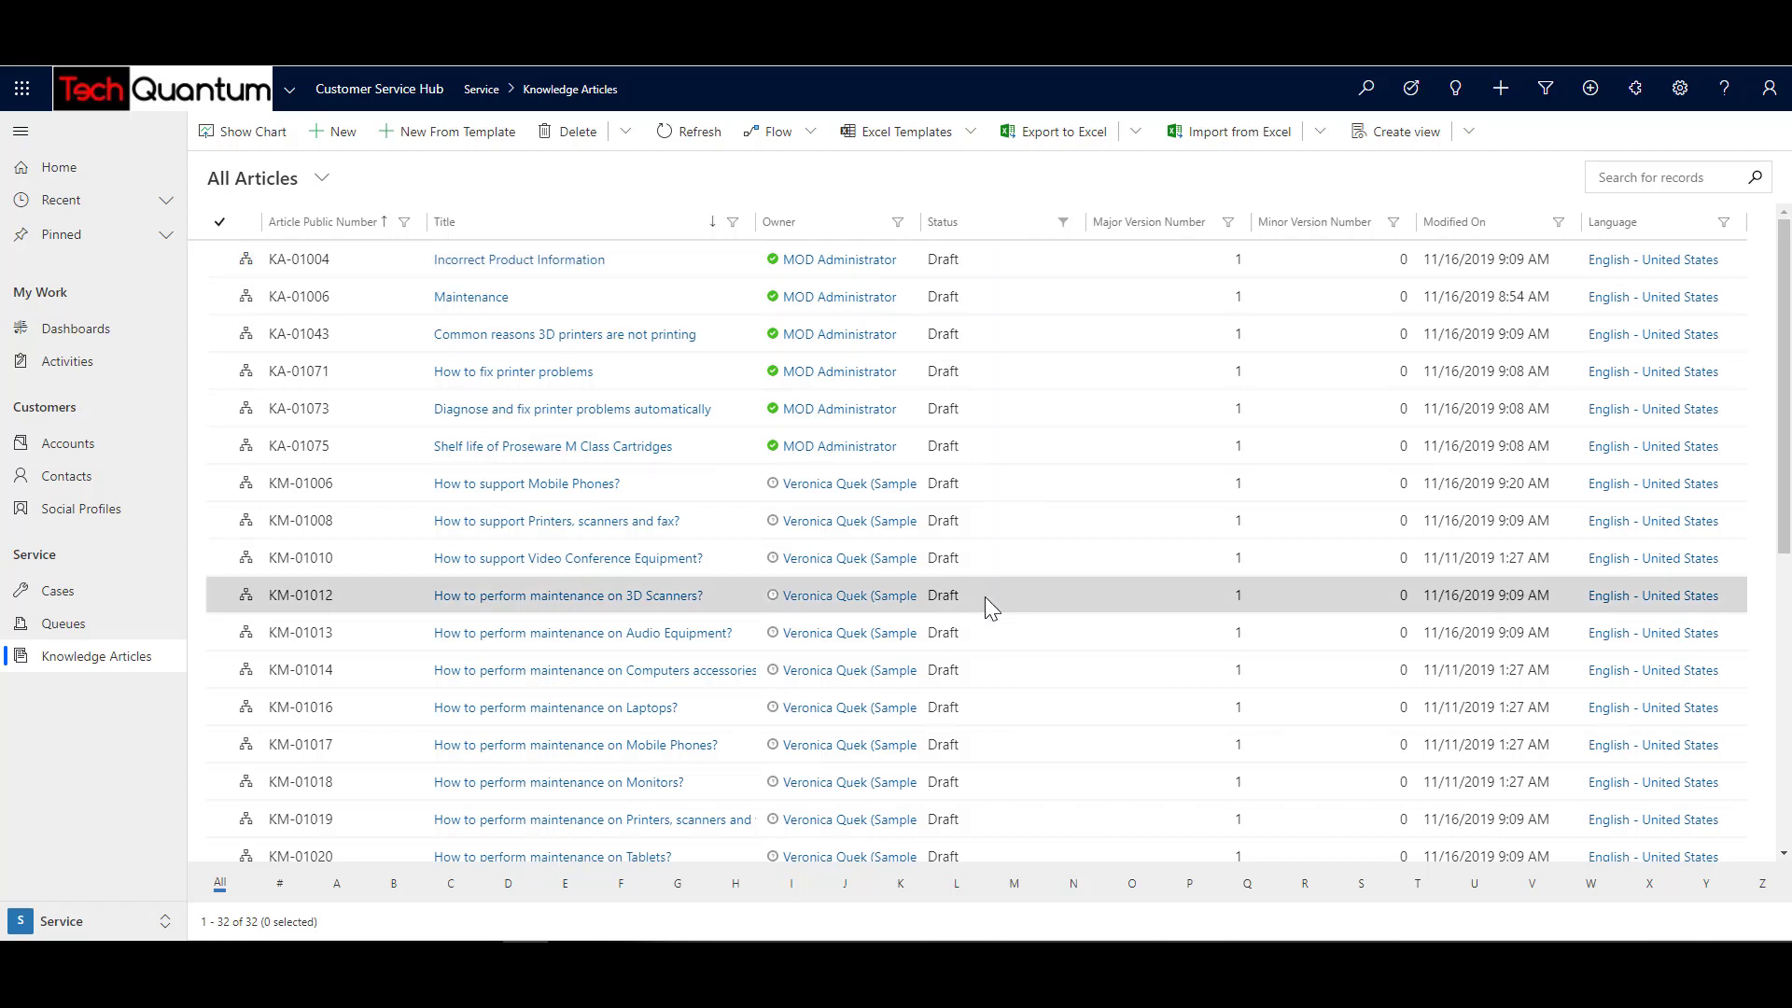
Filter the Title column with Contains *perform*, leaving nine maintenance articles.
{"action": "left_click", "coordinate": [731, 224]}
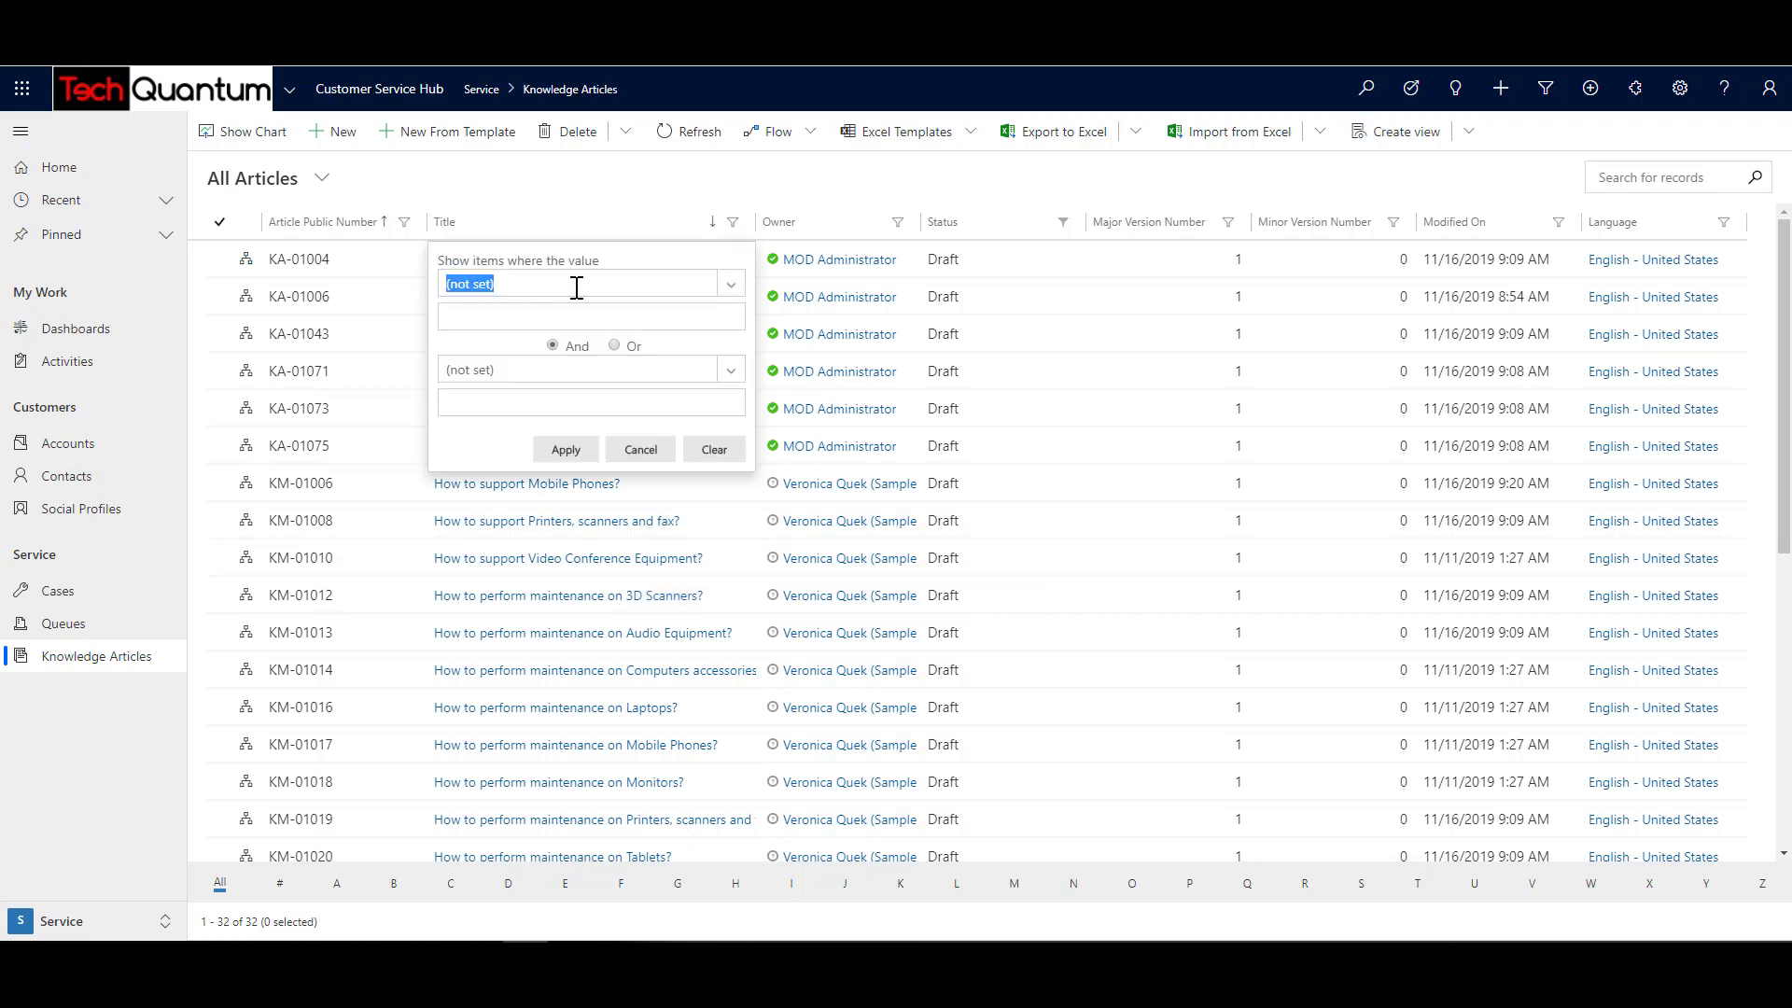
{"action": "left_click", "coordinate": [731, 287]}
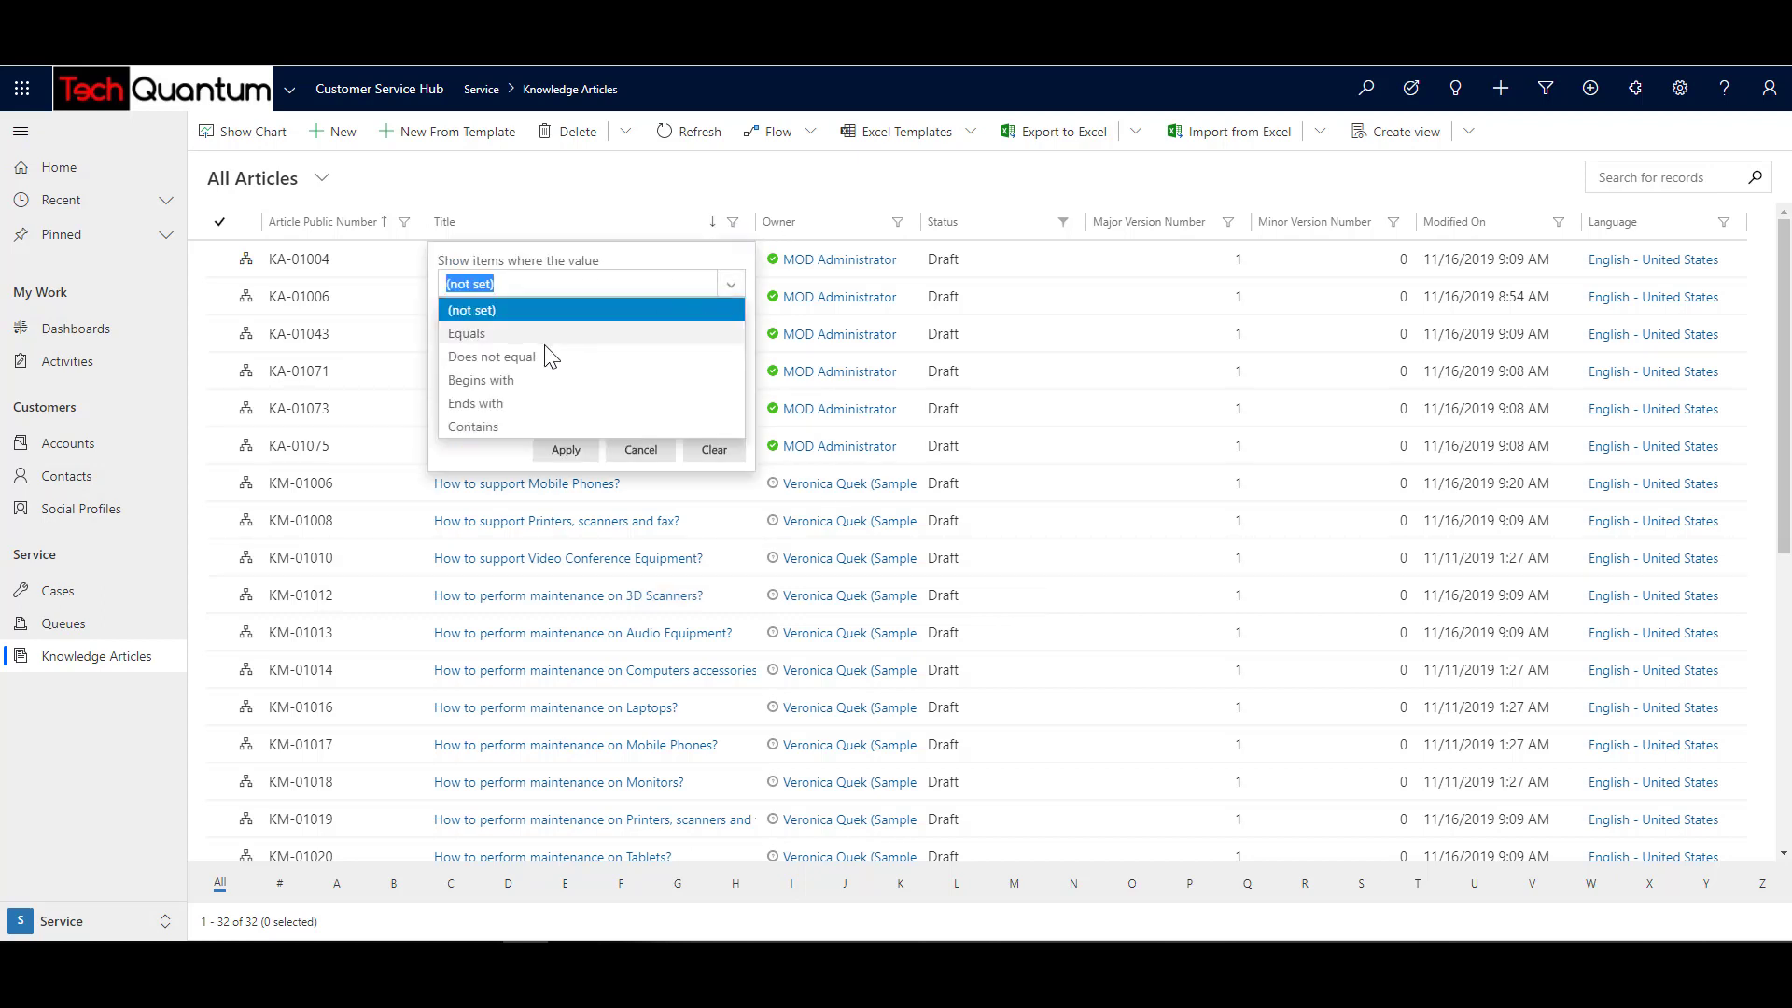
{"action": "left_click", "coordinate": [474, 427]}
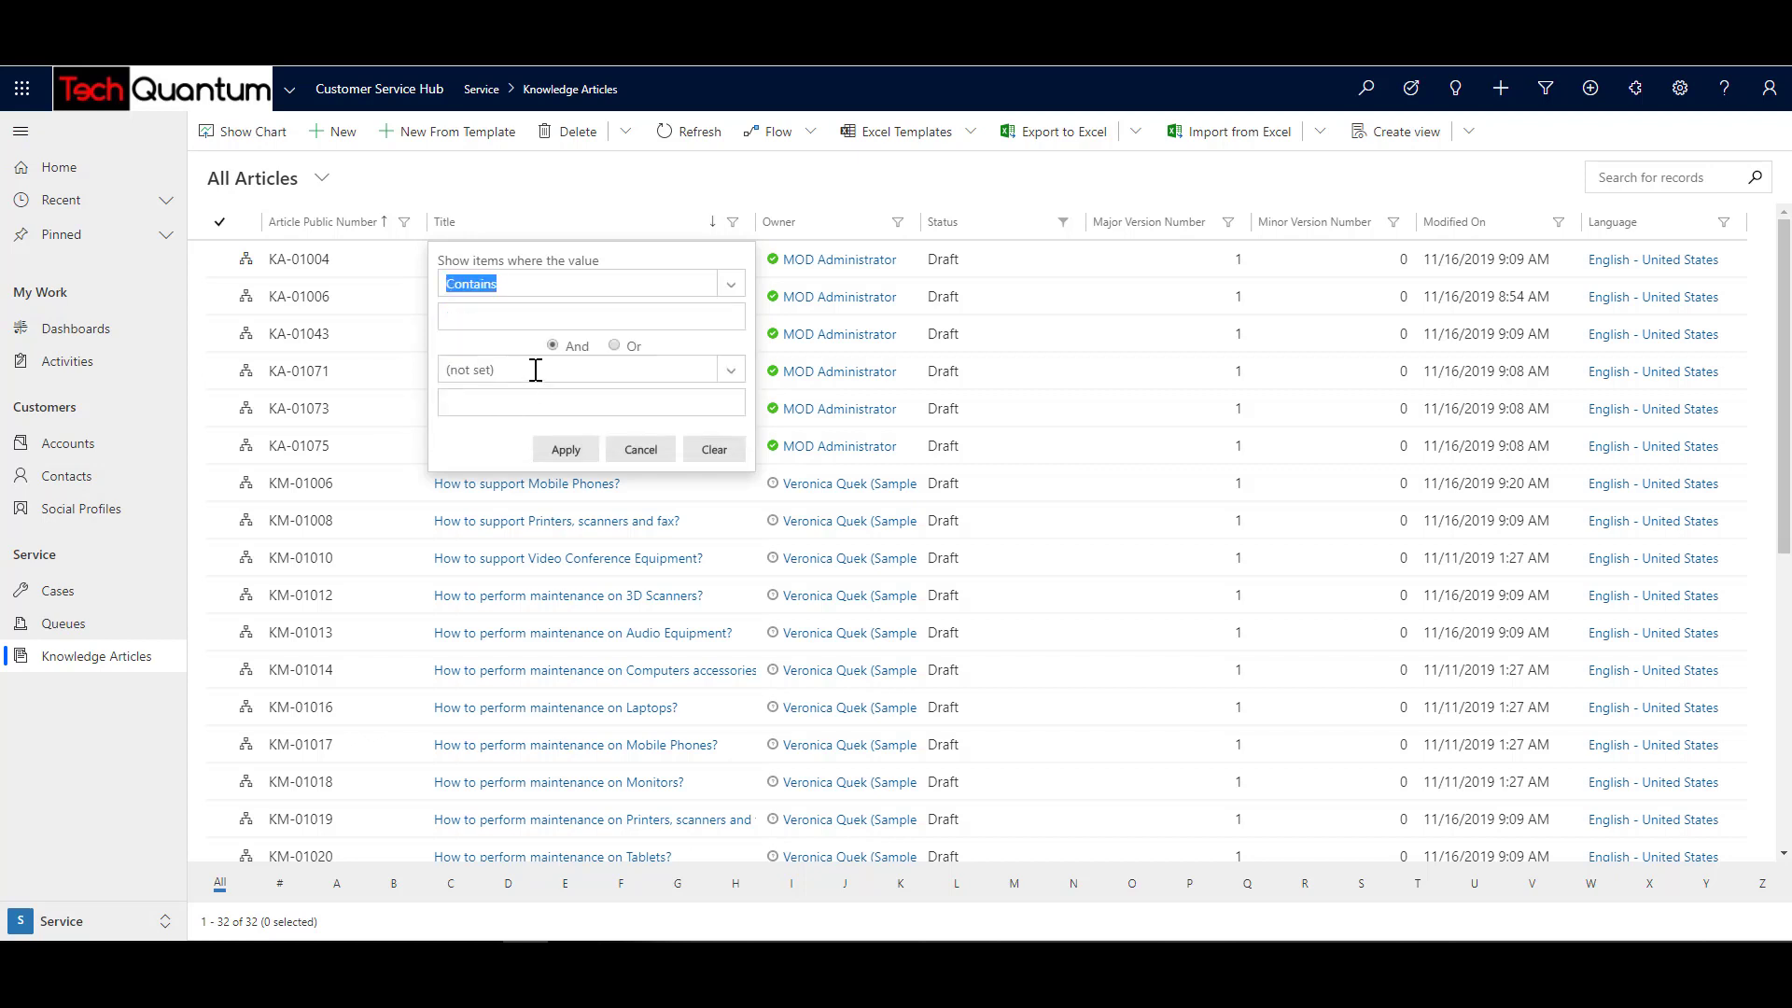
{"action": "left_click", "coordinate": [519, 317]}
{"action": "type", "text": "*perform*"}
{"action": "key", "text": "Return"}
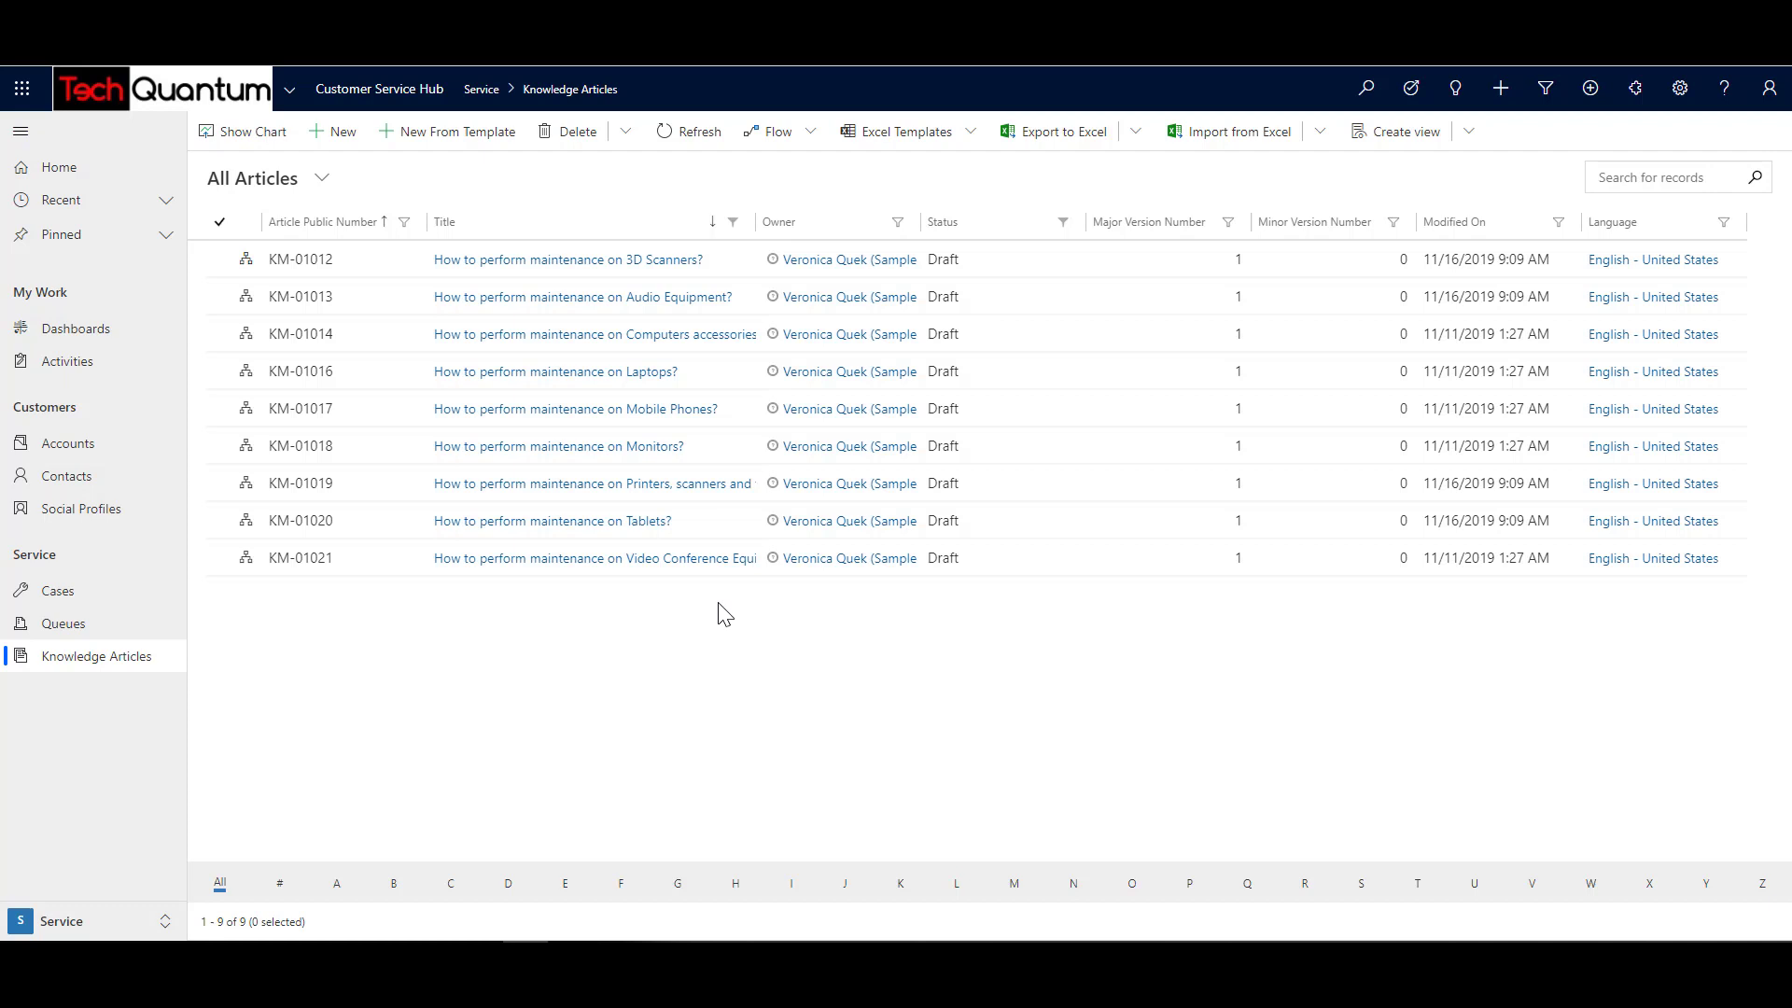
On the categorized search page, explore the Filter with record-type list, moving the choice to Contact.
{"action": "left_click", "coordinate": [1368, 93]}
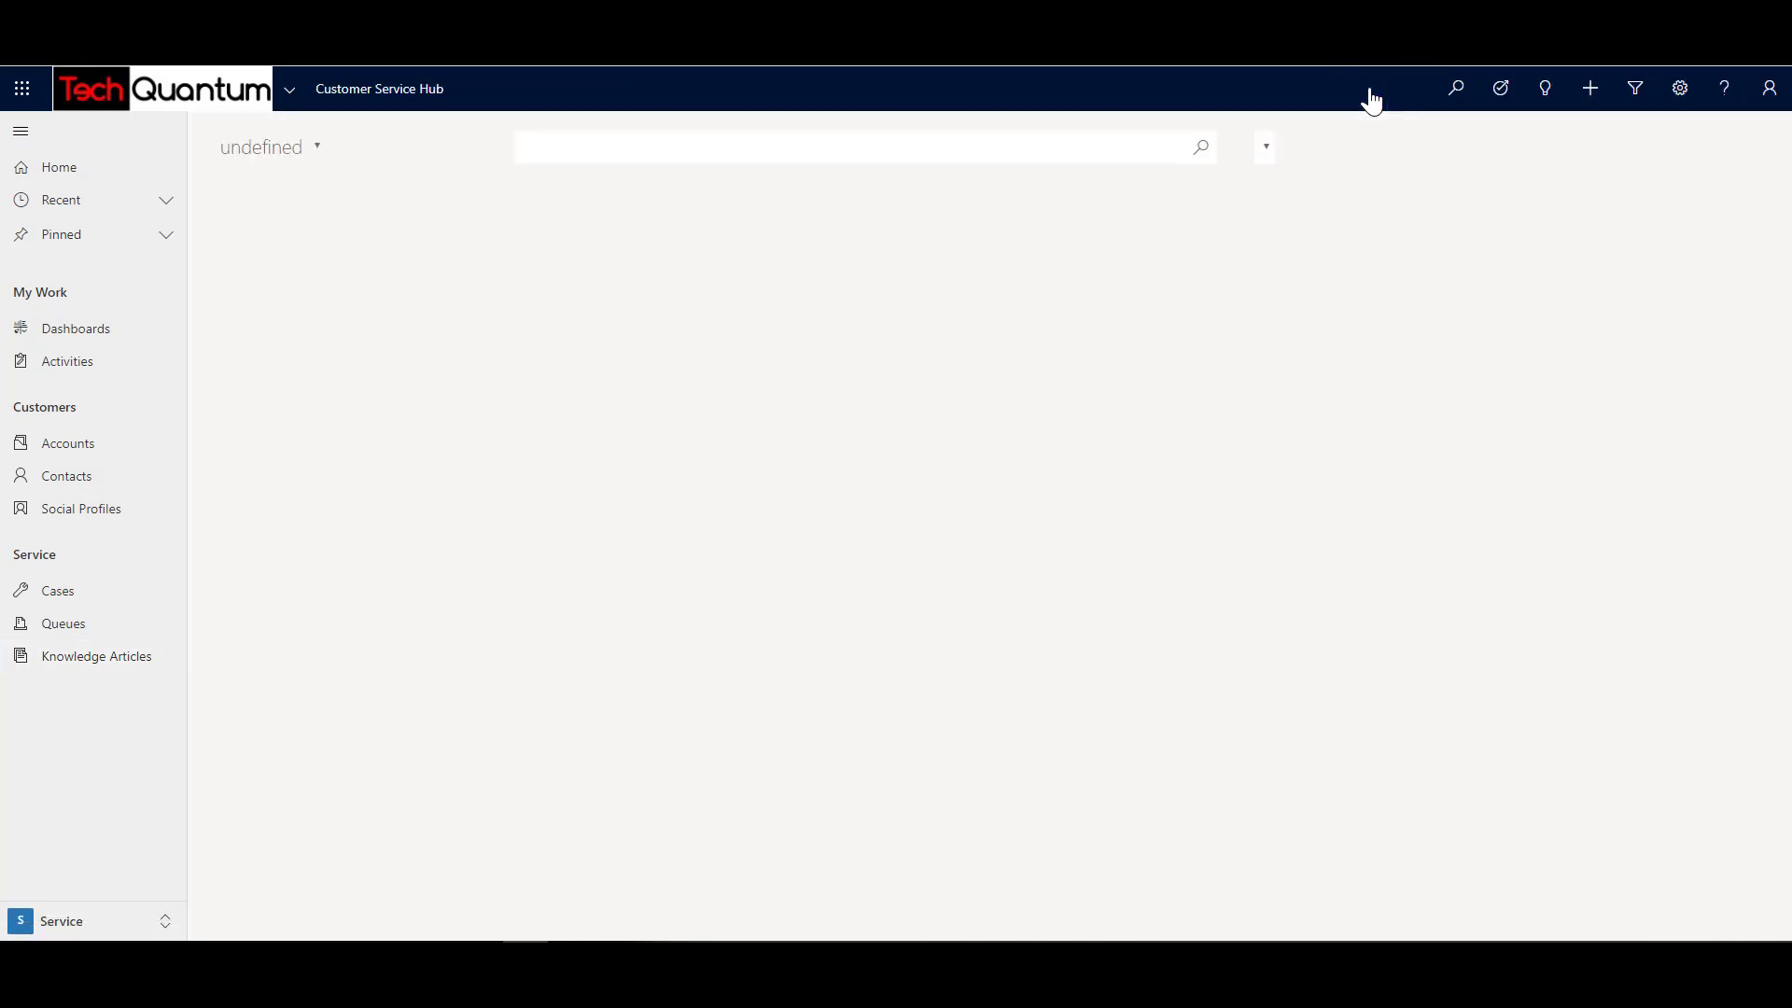
{"action": "left_click", "coordinate": [657, 147]}
{"action": "left_click", "coordinate": [657, 148]}
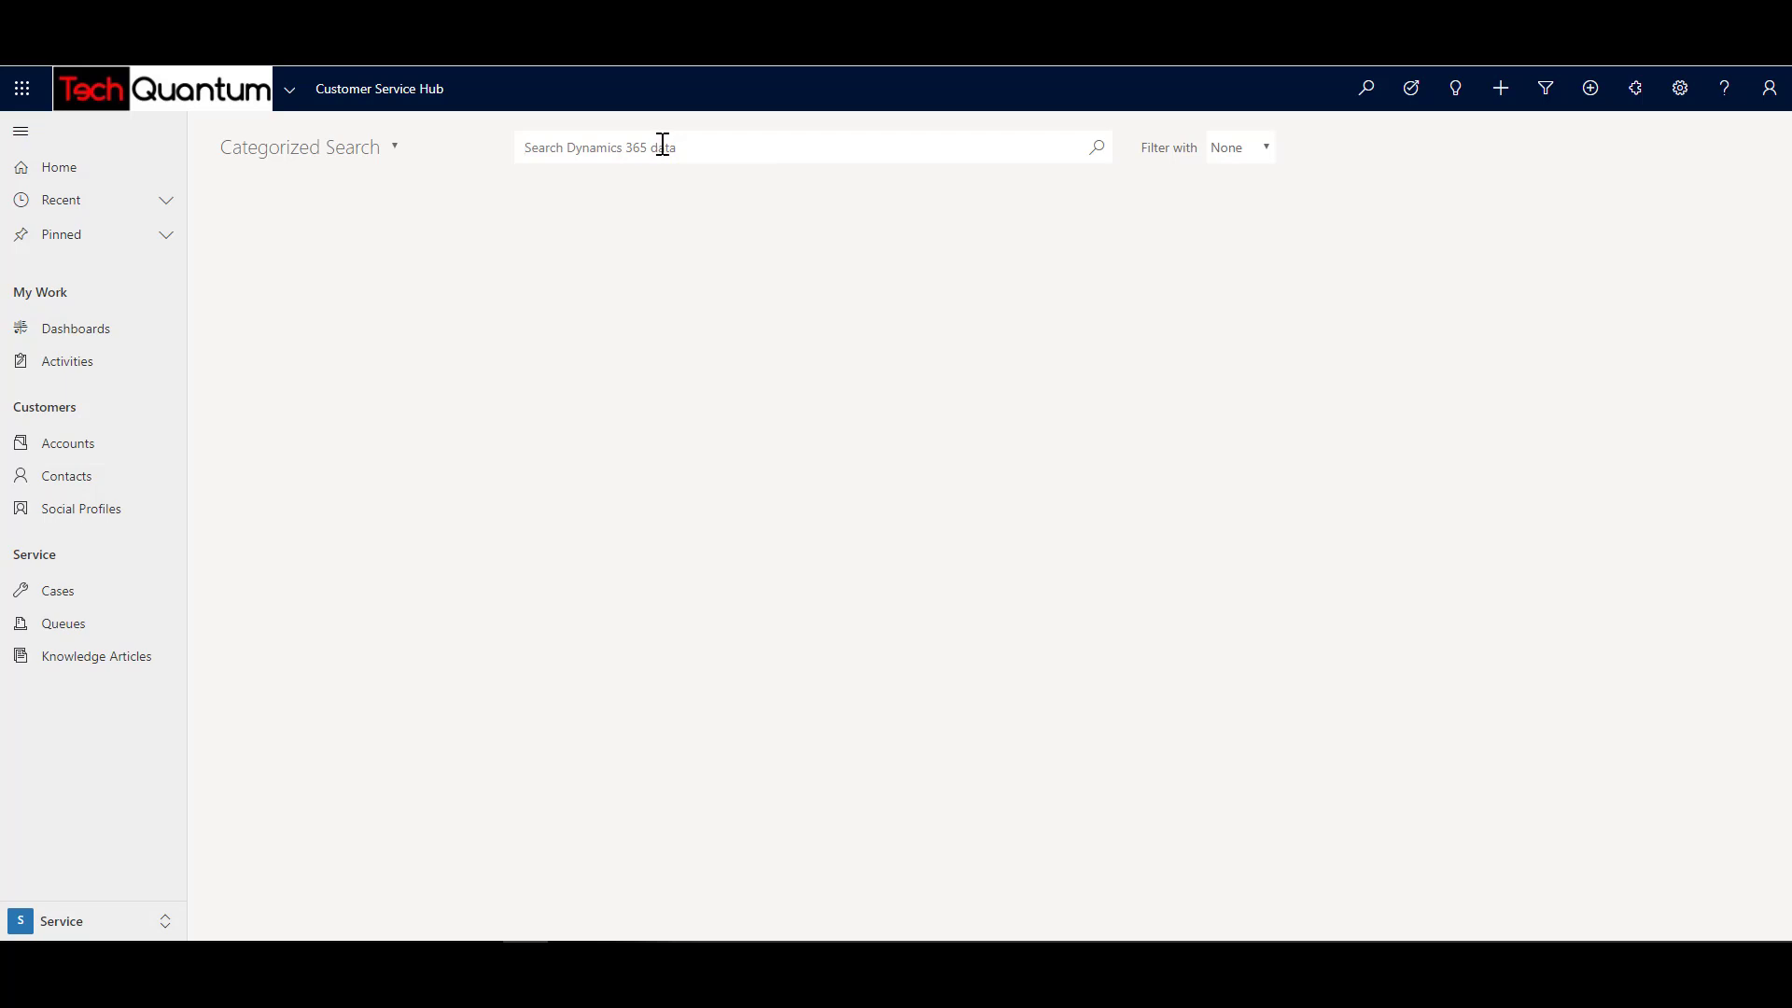
{"action": "left_click", "coordinate": [1264, 148]}
{"action": "key", "text": "Down"}
{"action": "key", "text": "Down"}
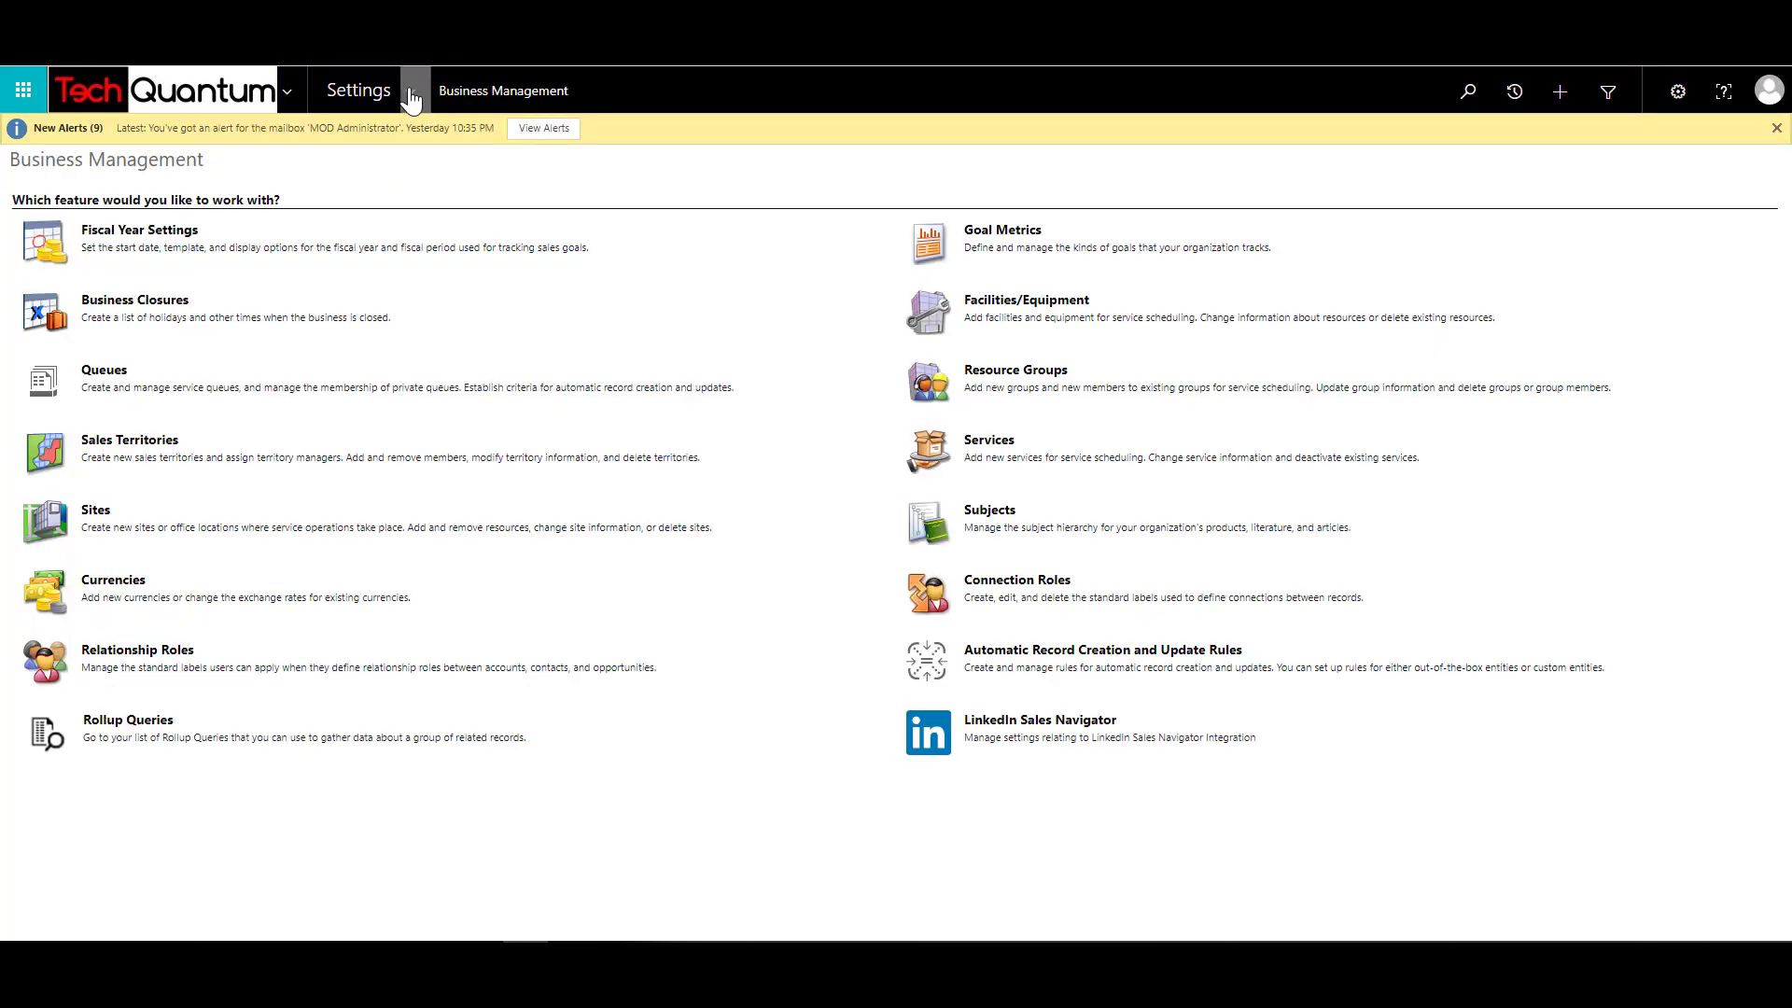
In Settings > Service Management, view the four article templates and try opening the Procedure template, which shows a deprecation notice.
{"action": "left_click", "coordinate": [407, 92]}
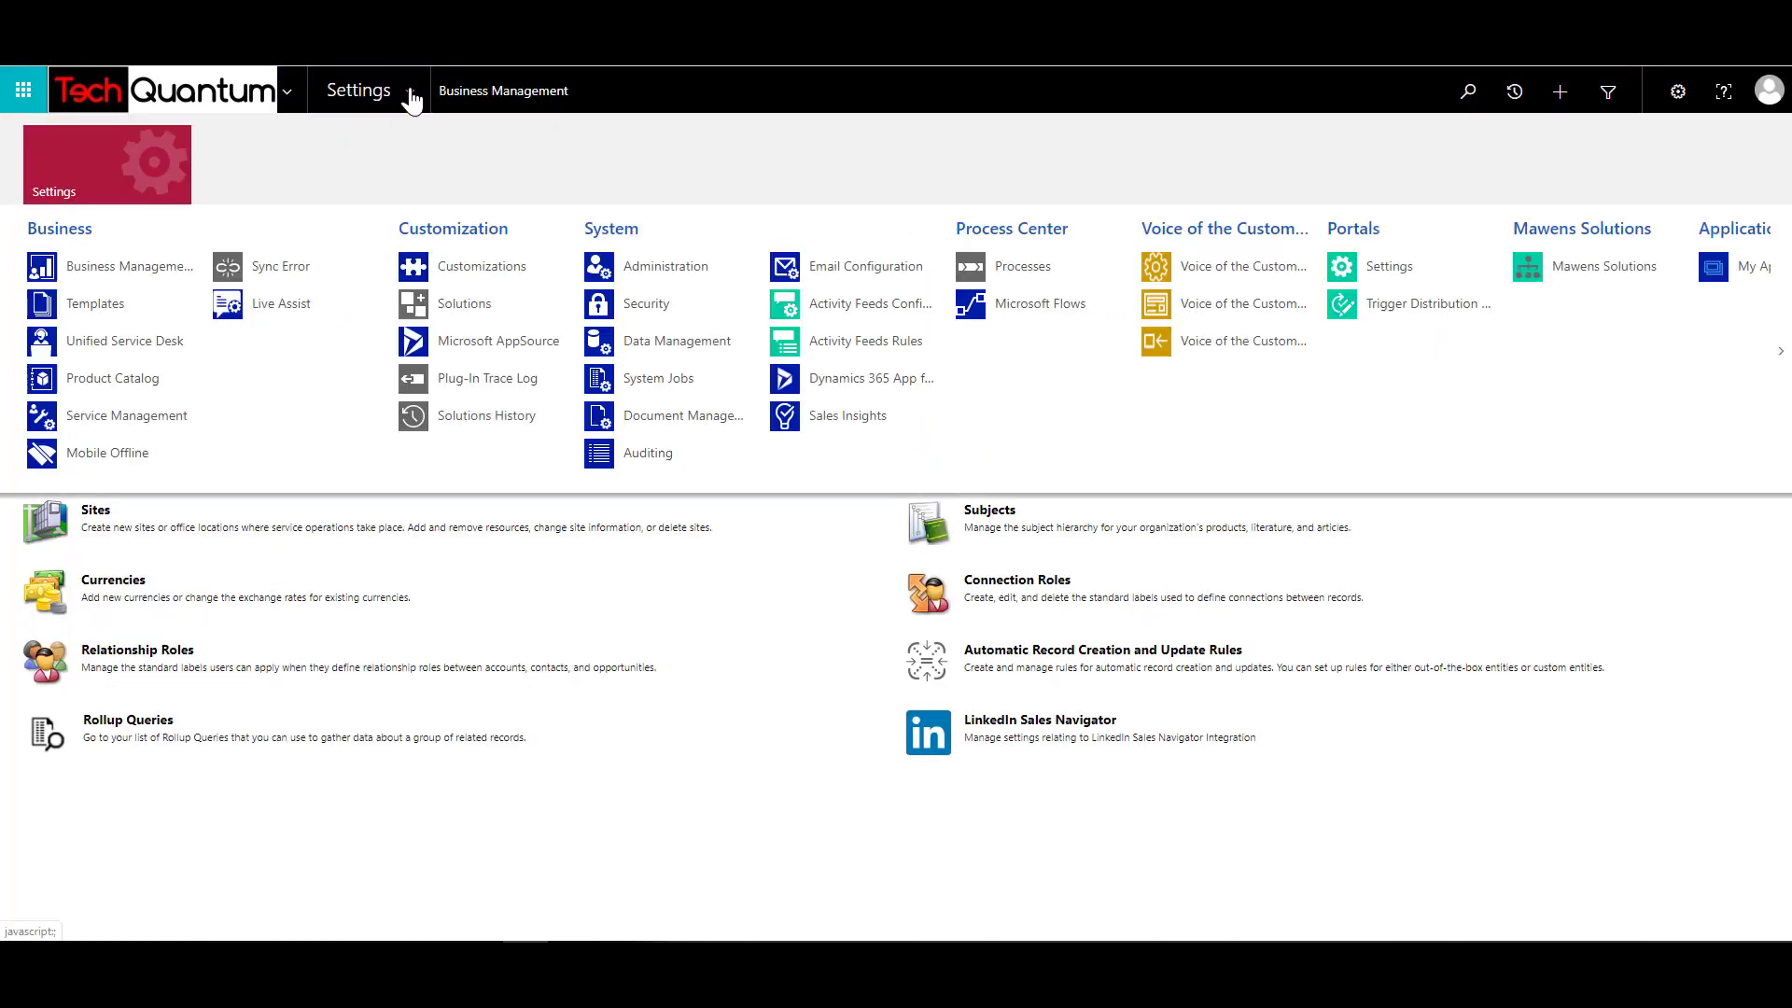
{"action": "left_click", "coordinate": [141, 413]}
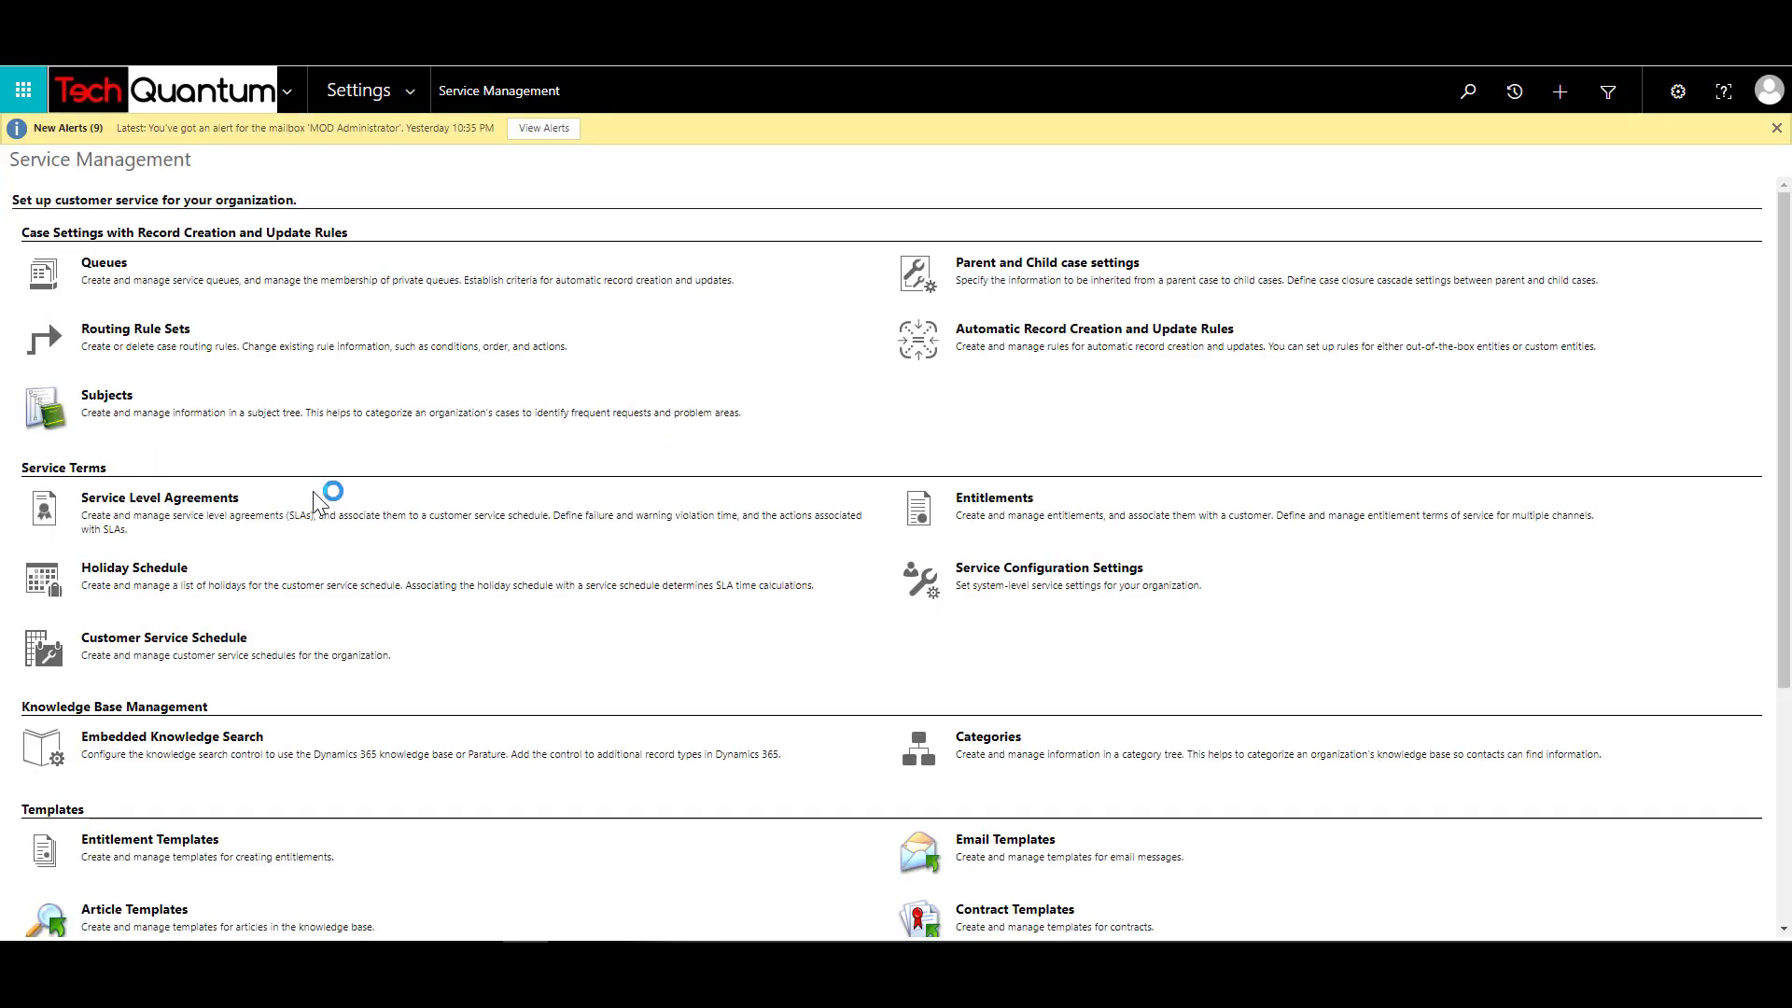
{"action": "scroll", "coordinate": [252, 560], "scroll_direction": "down", "scroll_amount": 3}
{"action": "left_click", "coordinate": [159, 641]}
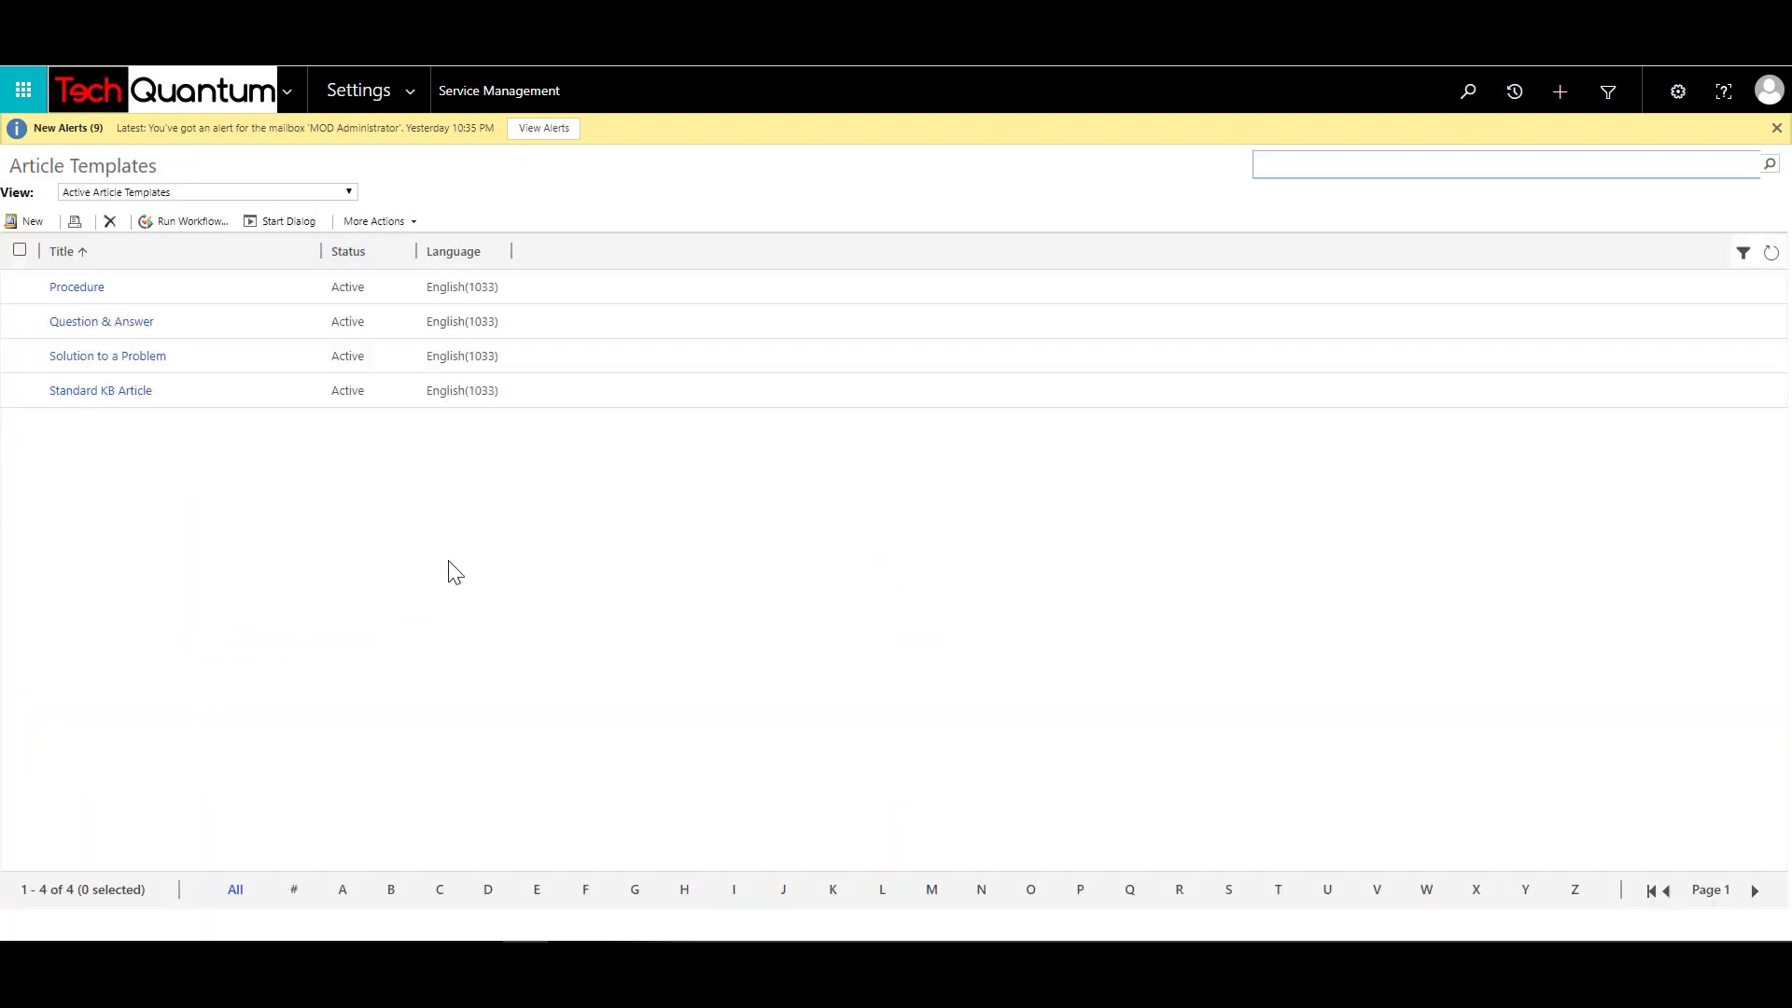
{"action": "mouse_move", "coordinate": [220, 292]}
{"action": "left_click", "coordinate": [72, 289]}
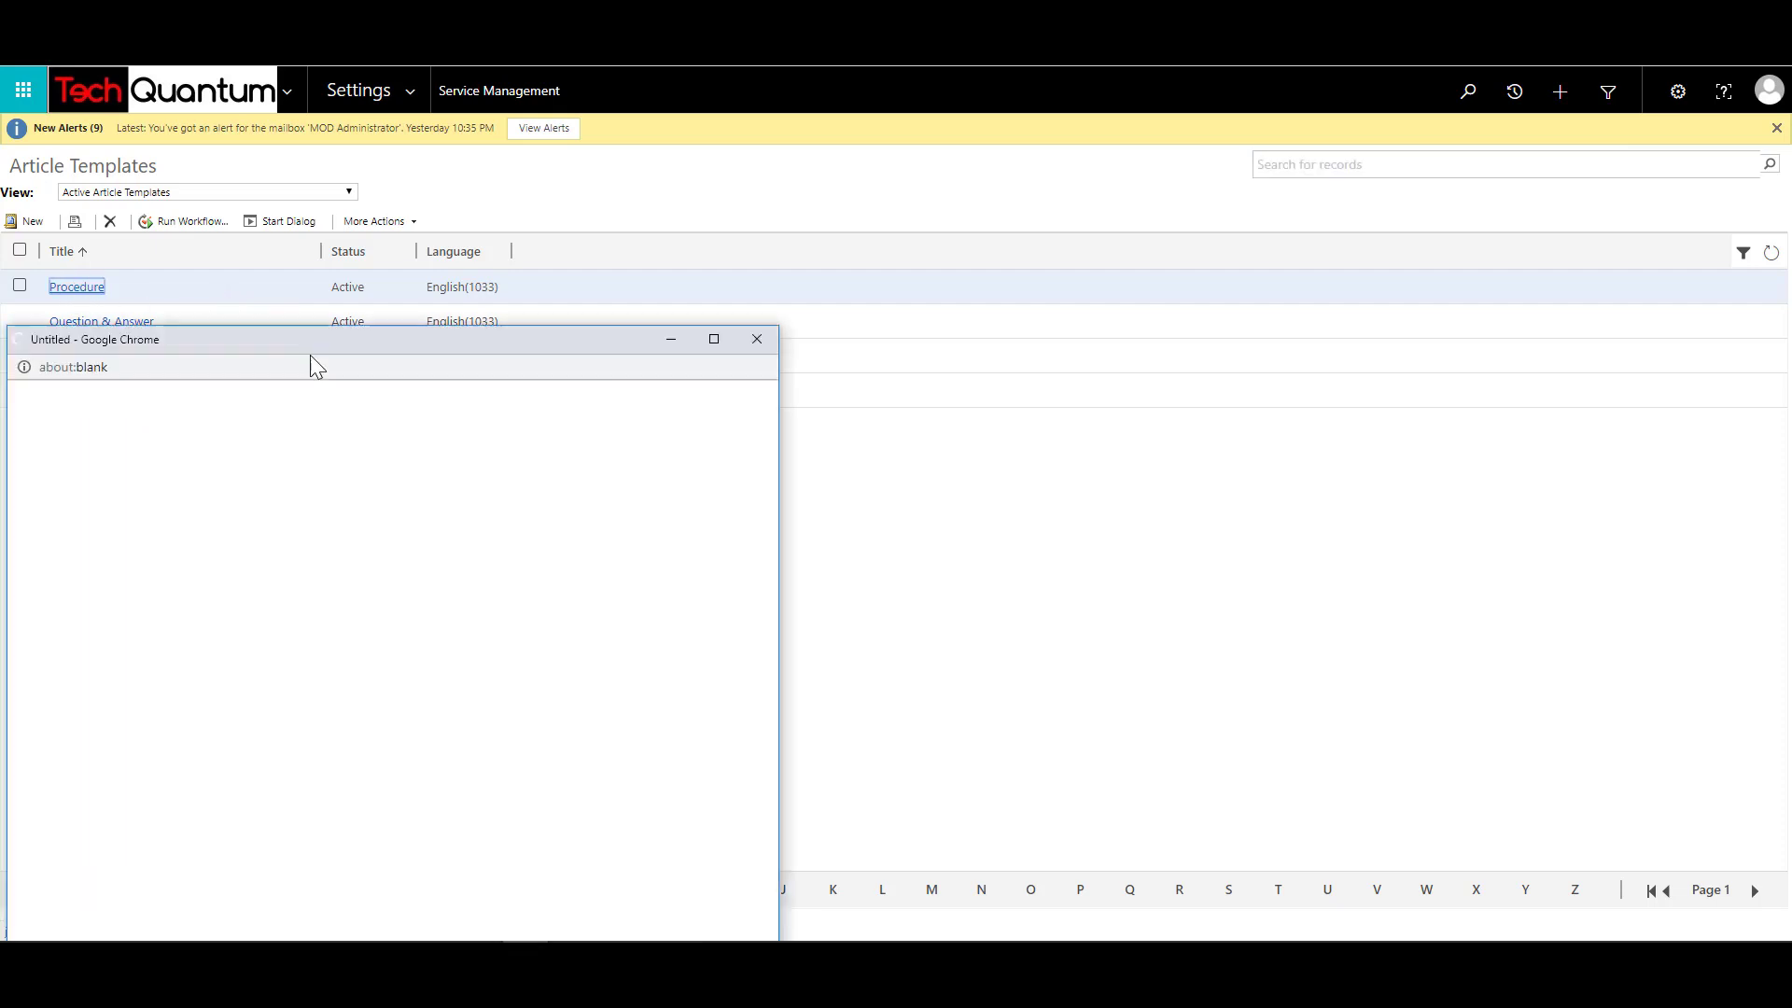
{"action": "left_click_drag", "start_coordinate": [312, 350], "coordinate": [517, 220]}
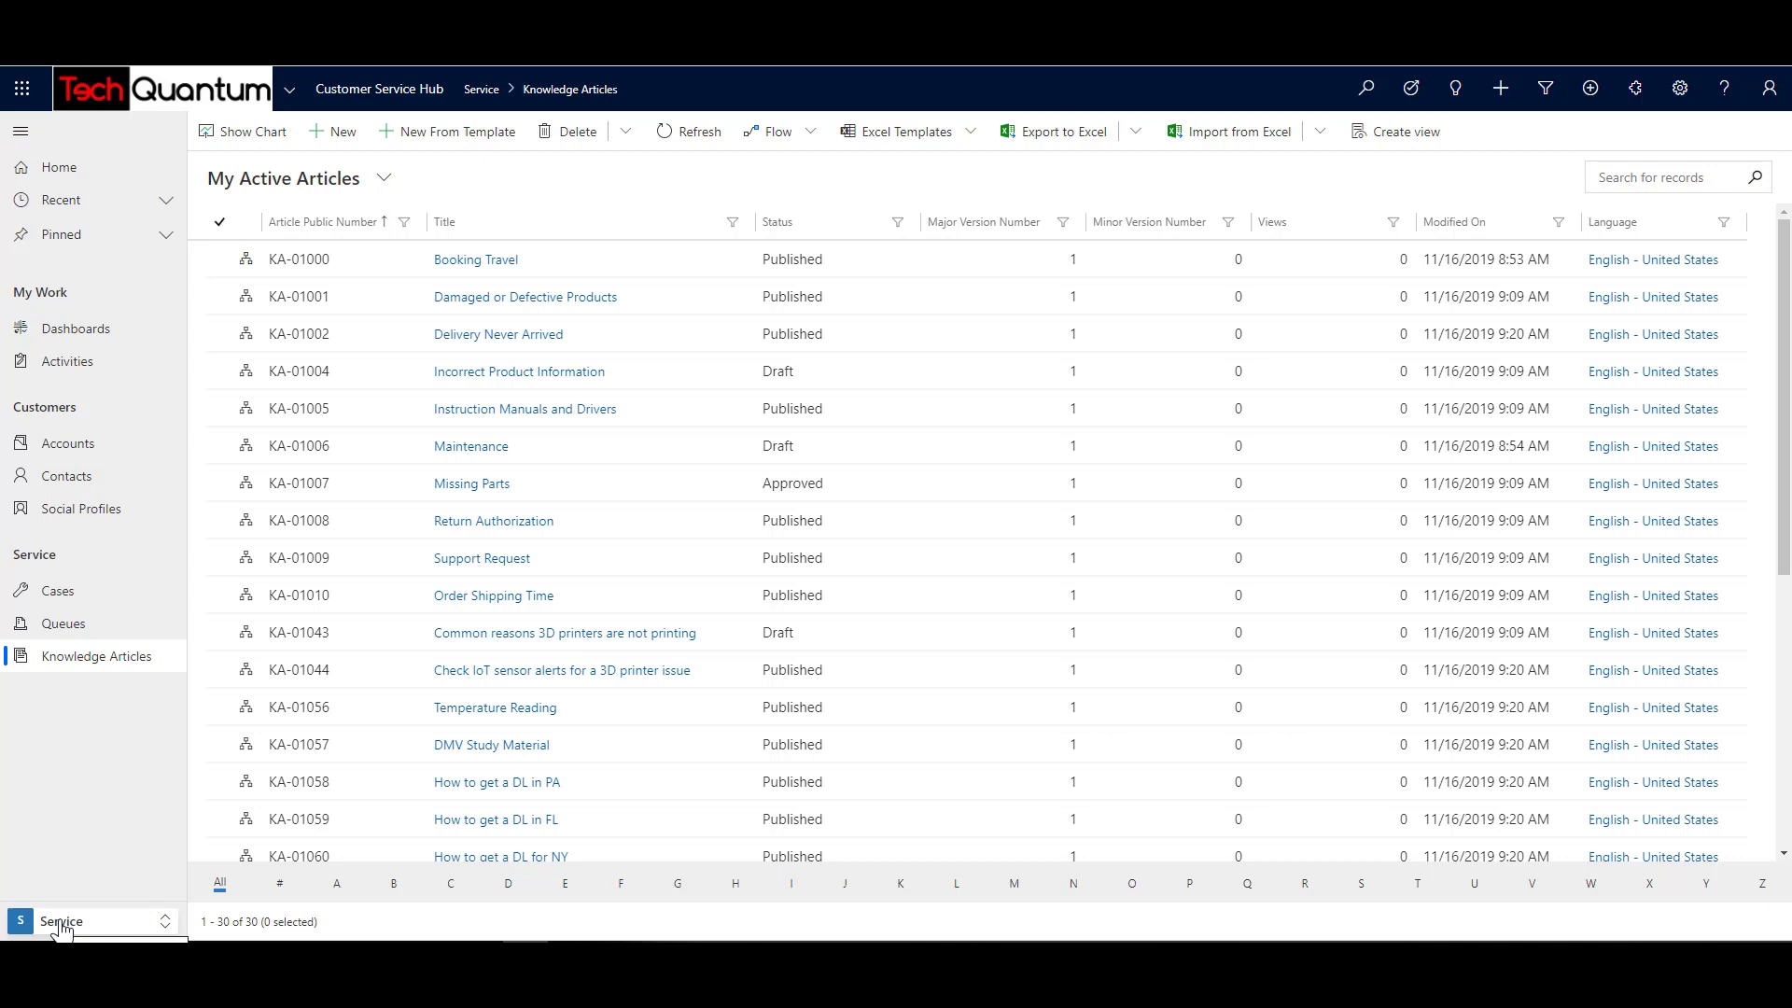
Switch the app area to Service Management and show its empty Article Templates list.
{"action": "left_click", "coordinate": [60, 924]}
{"action": "left_click", "coordinate": [100, 854]}
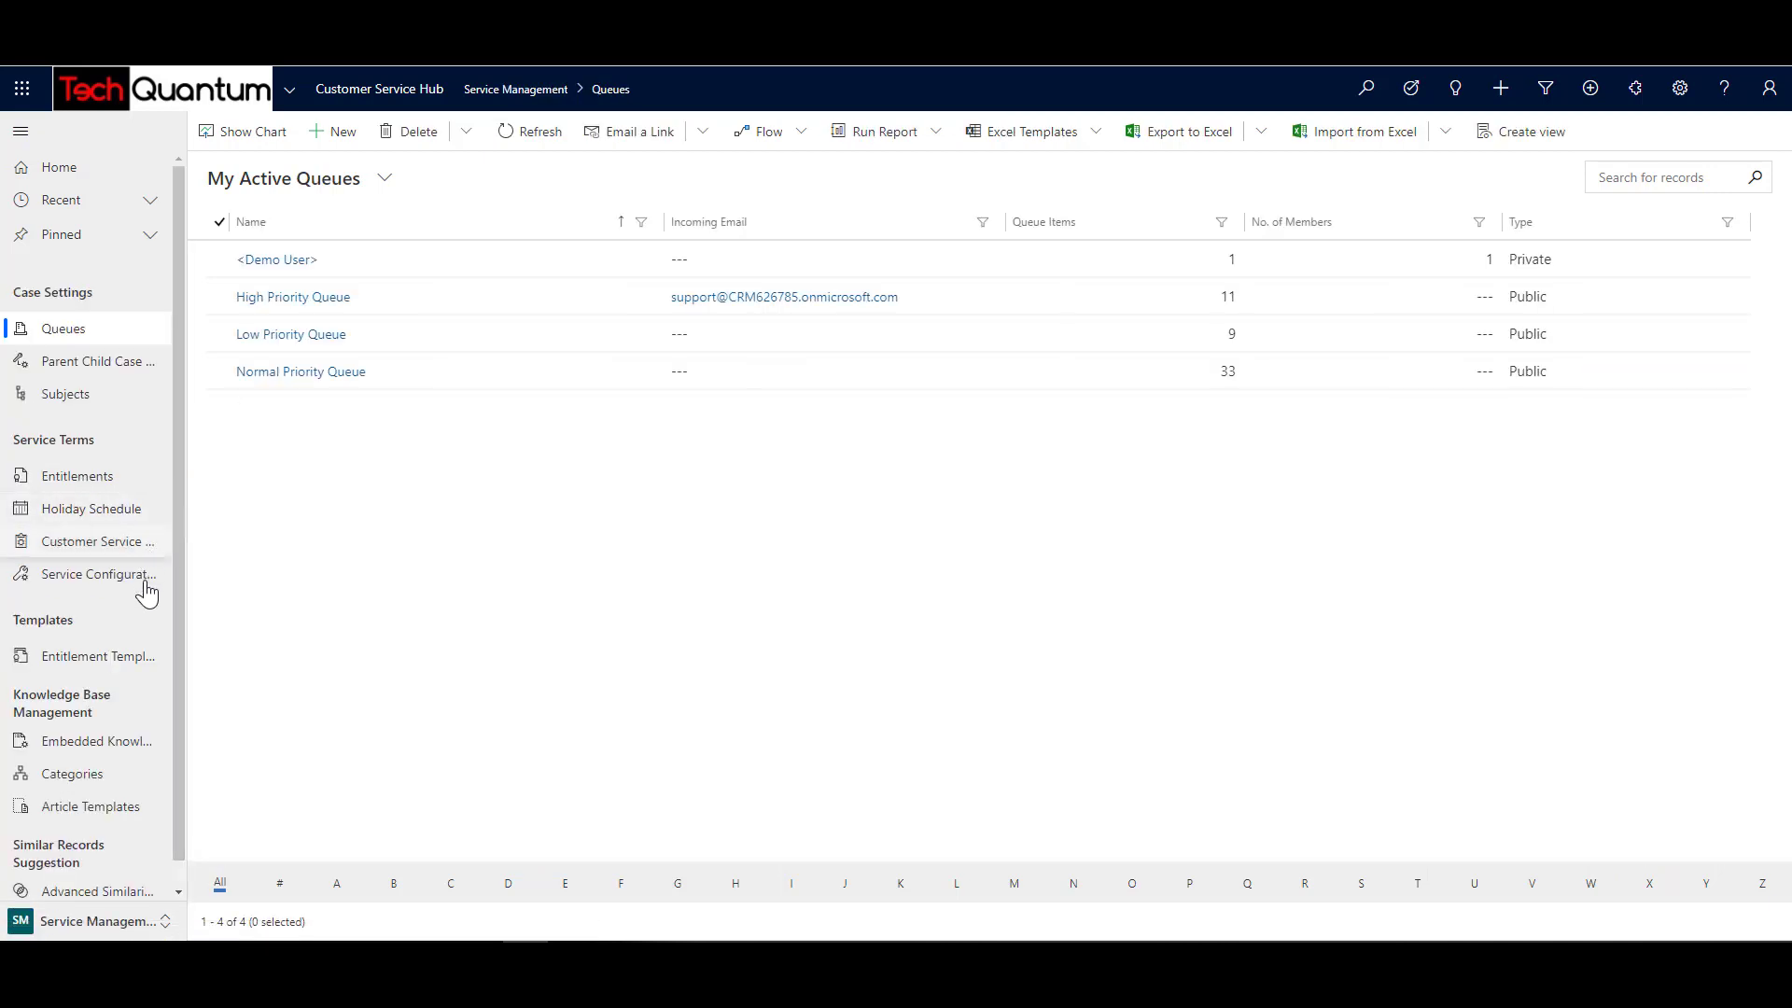
{"action": "left_click", "coordinate": [100, 817]}
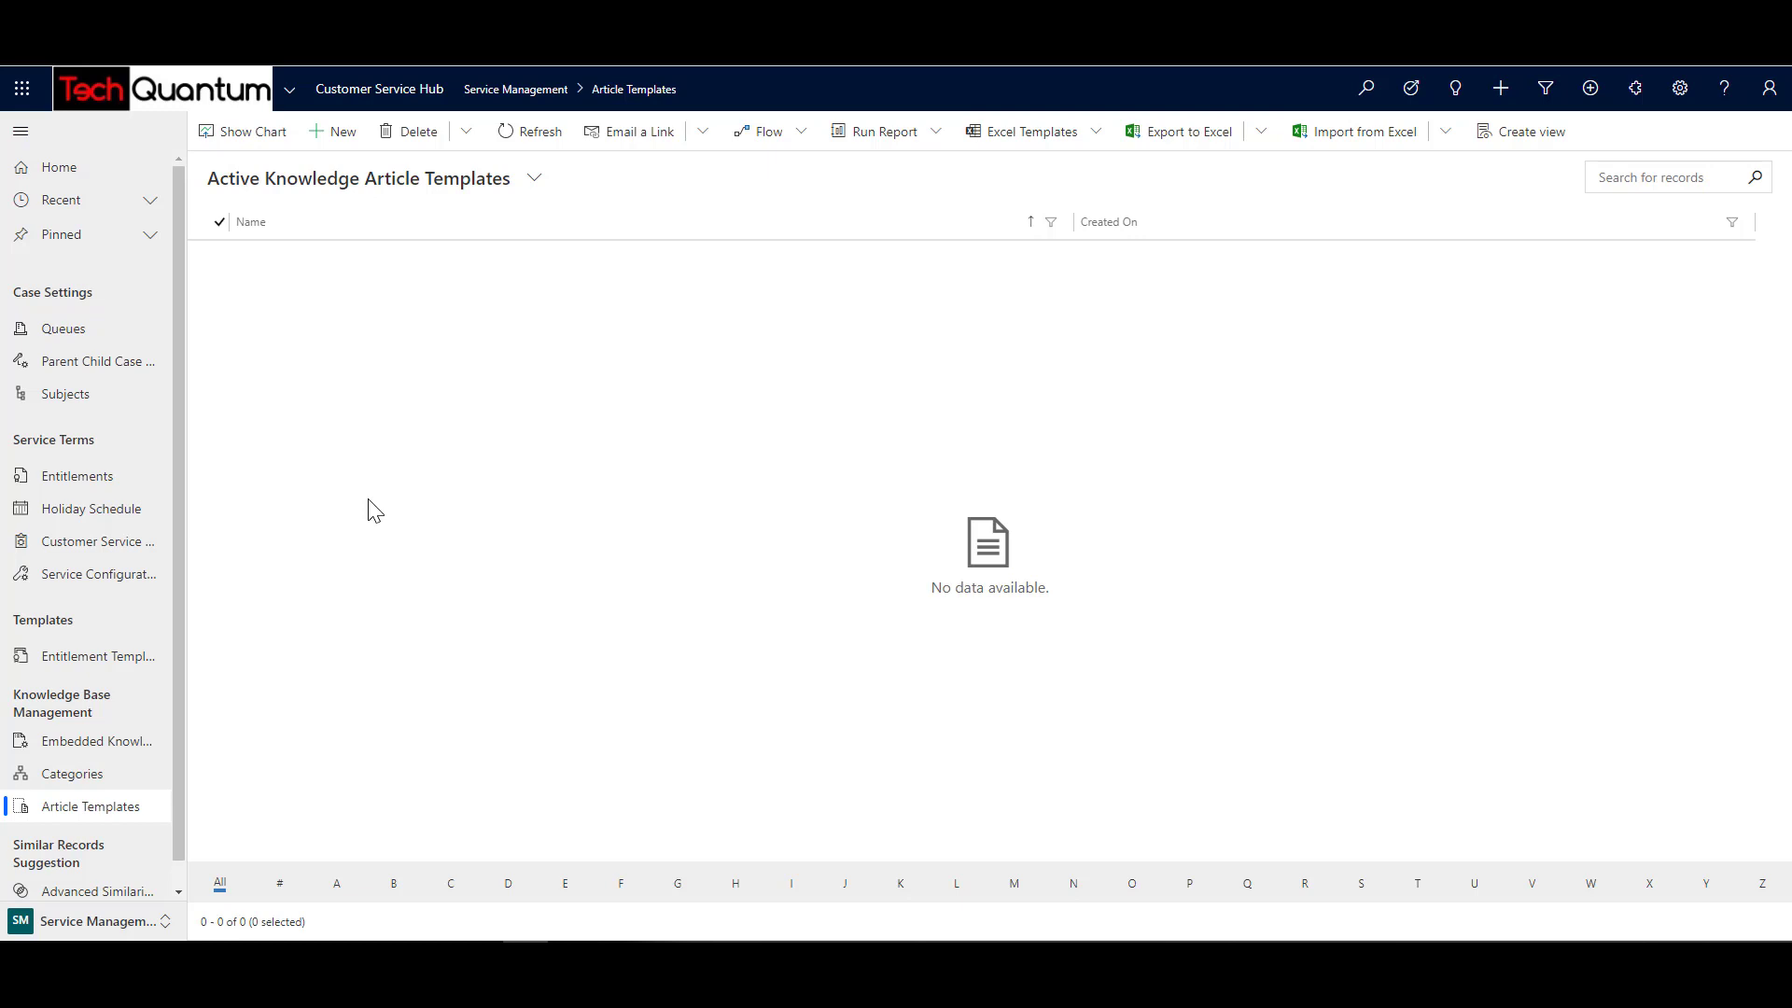
Create a new knowledge article template, confirming English - Australia, and begin entering its Name.
{"action": "left_click", "coordinate": [342, 138]}
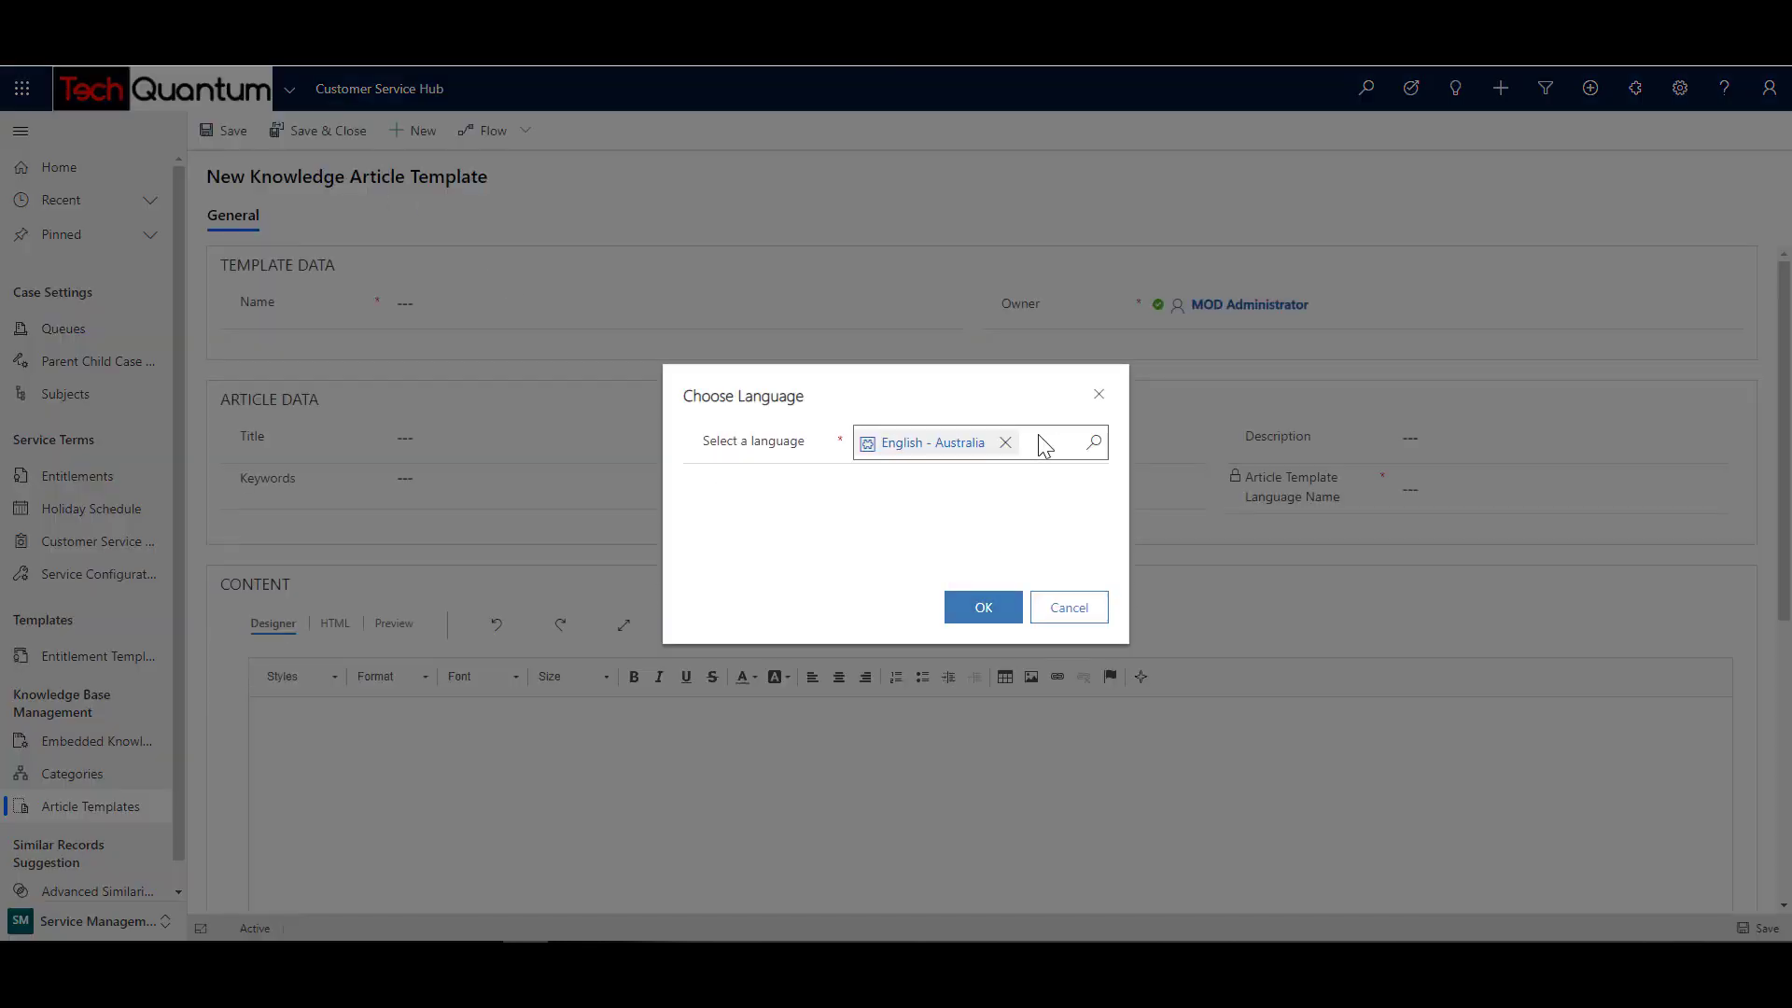
{"action": "left_click", "coordinate": [978, 611]}
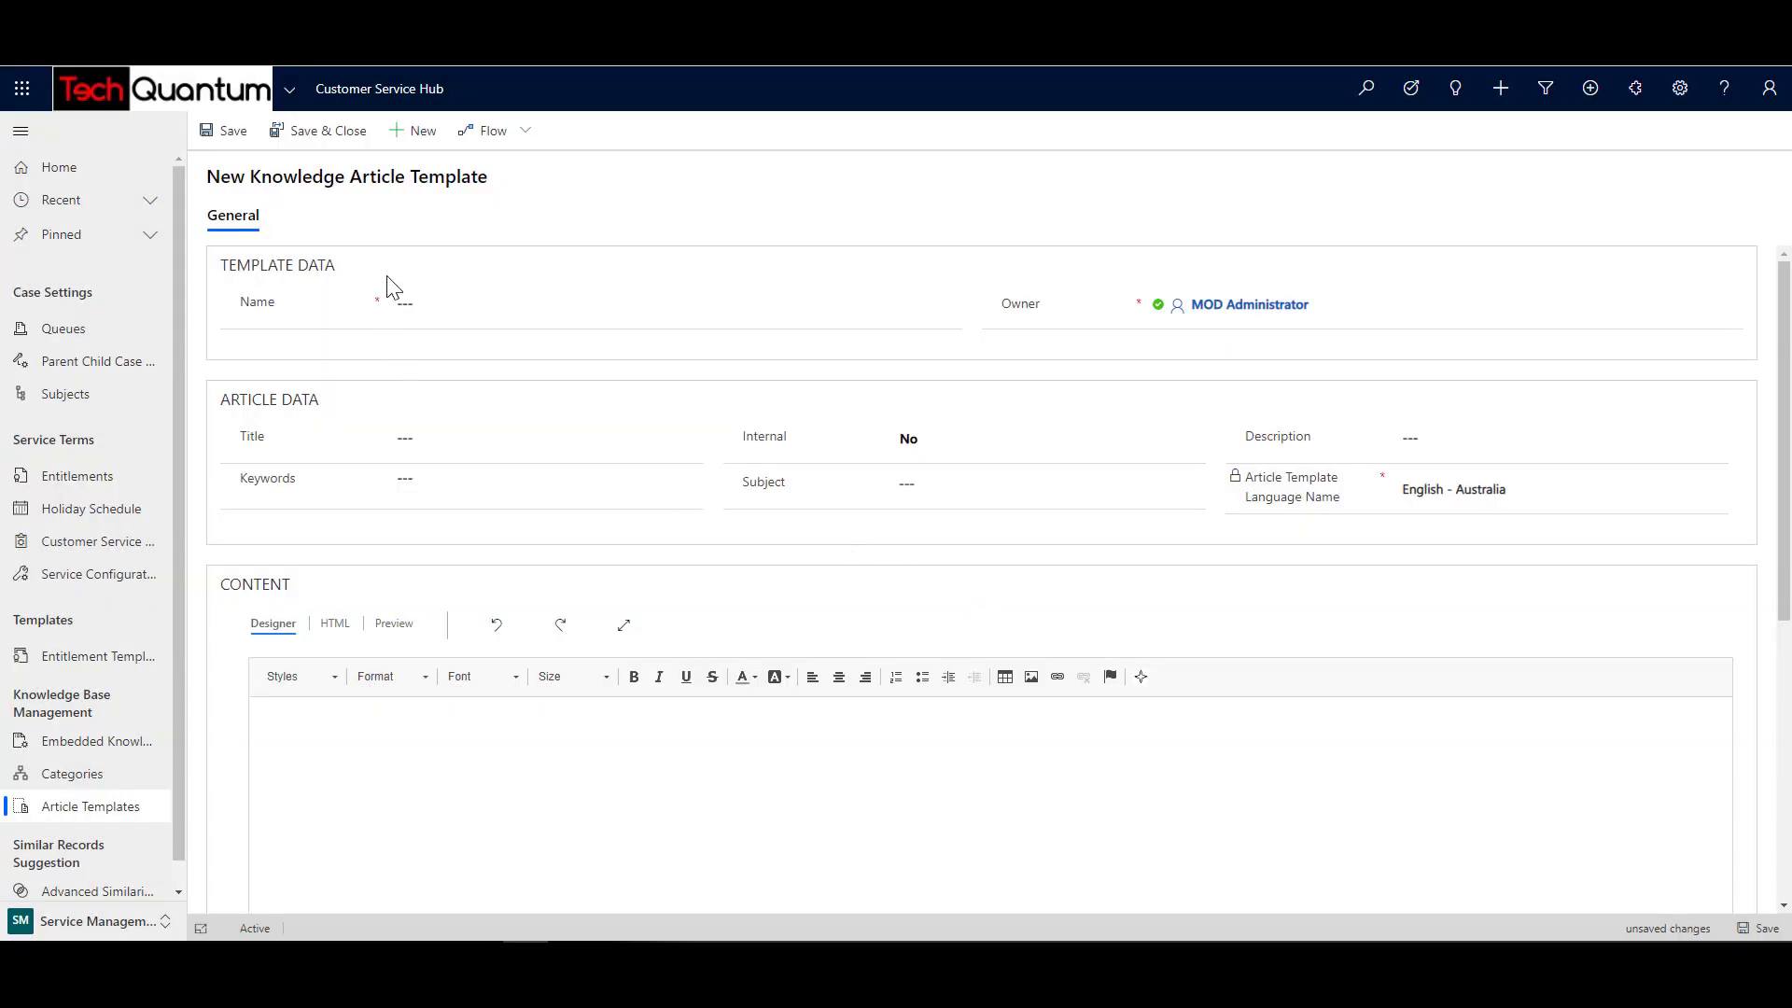
{"action": "left_click", "coordinate": [407, 303]}
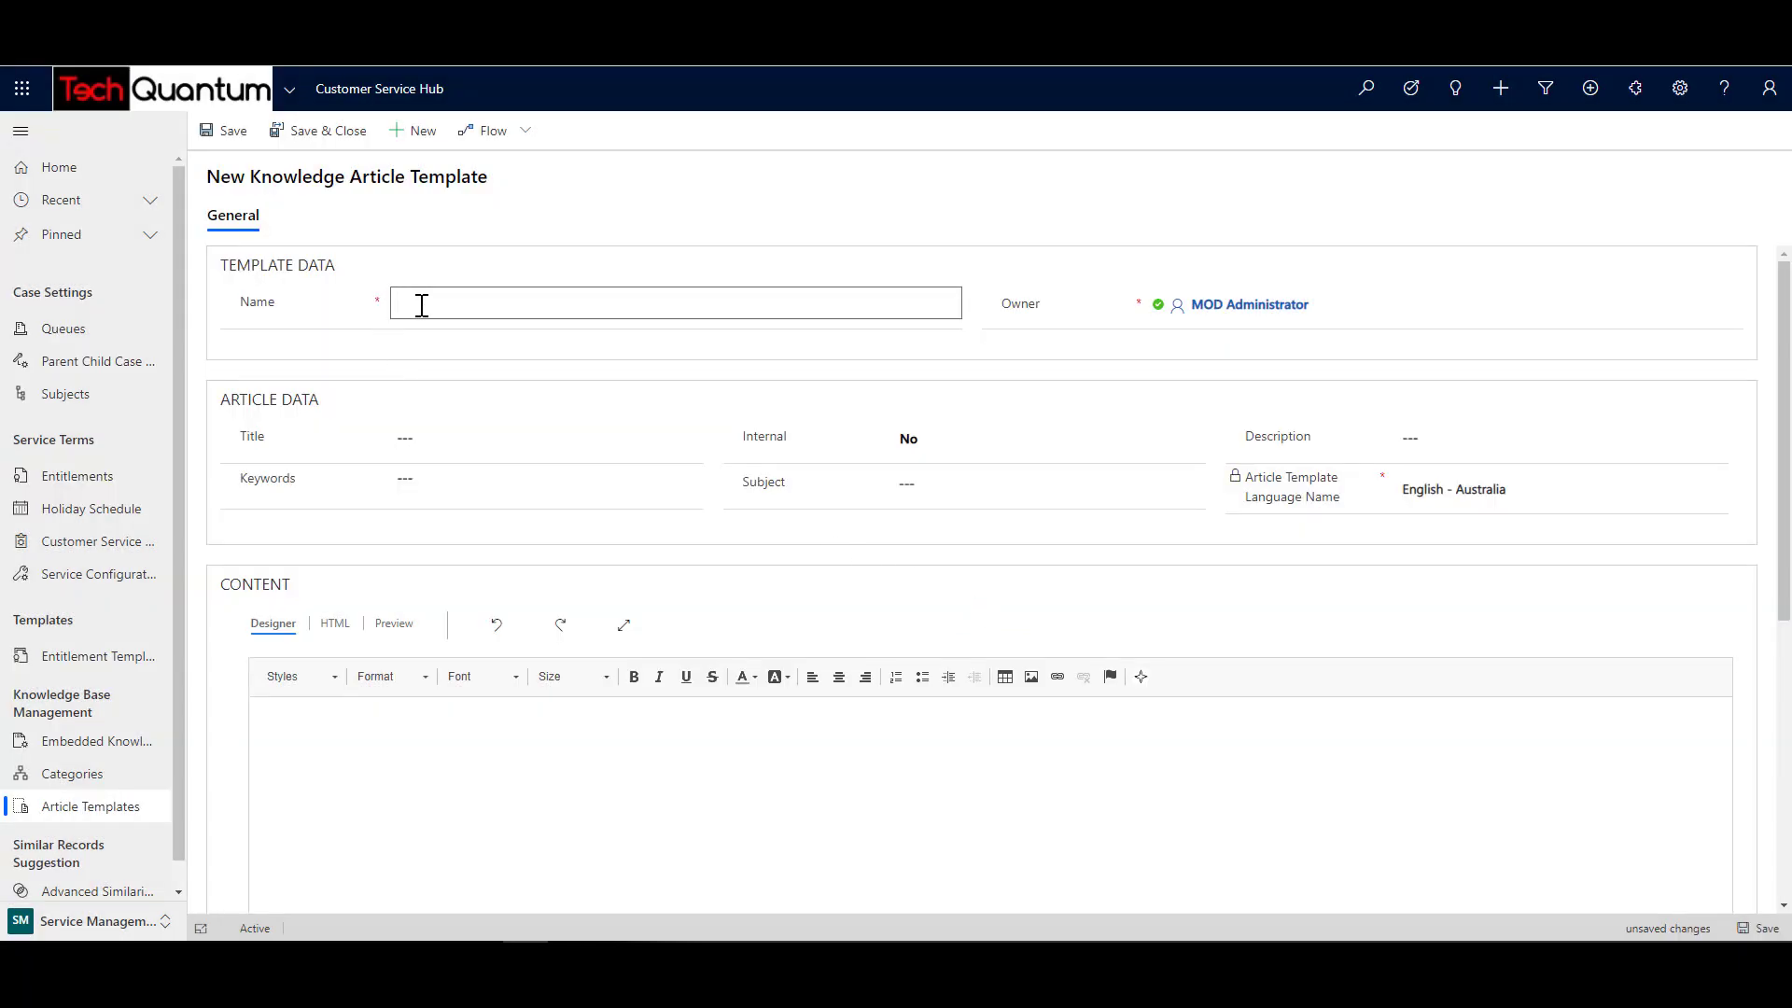